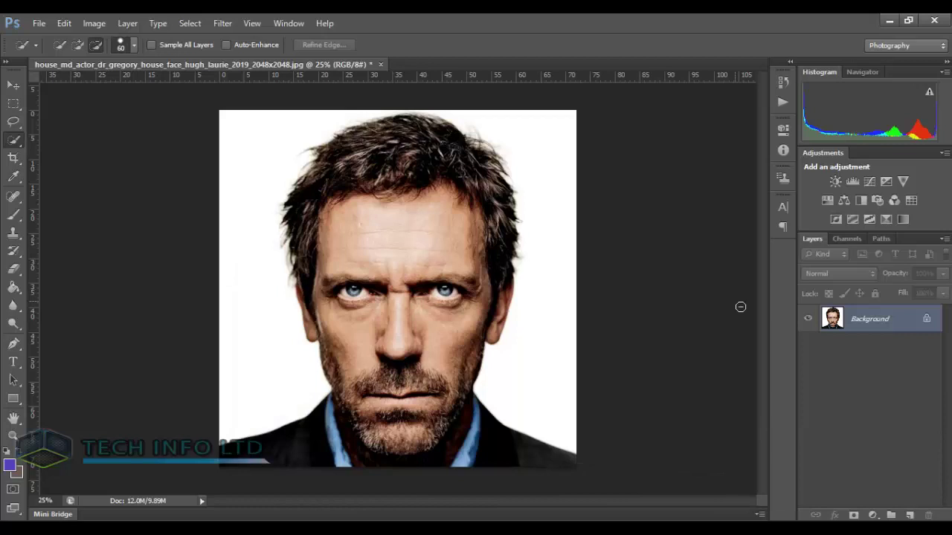
Step: Duplicate the portrait to Layer 1, hide that copy, and make the Background layer active
key("ctrl+j")
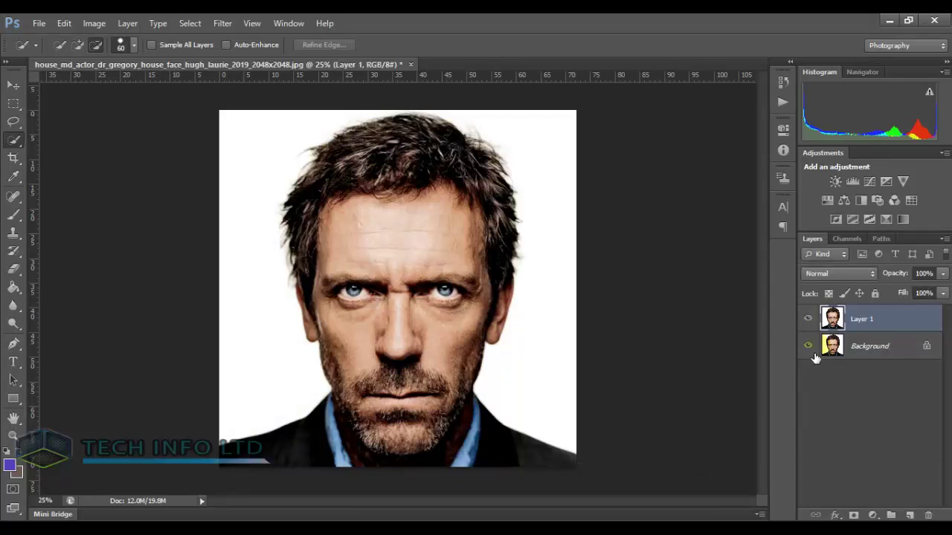
left_click(809, 318)
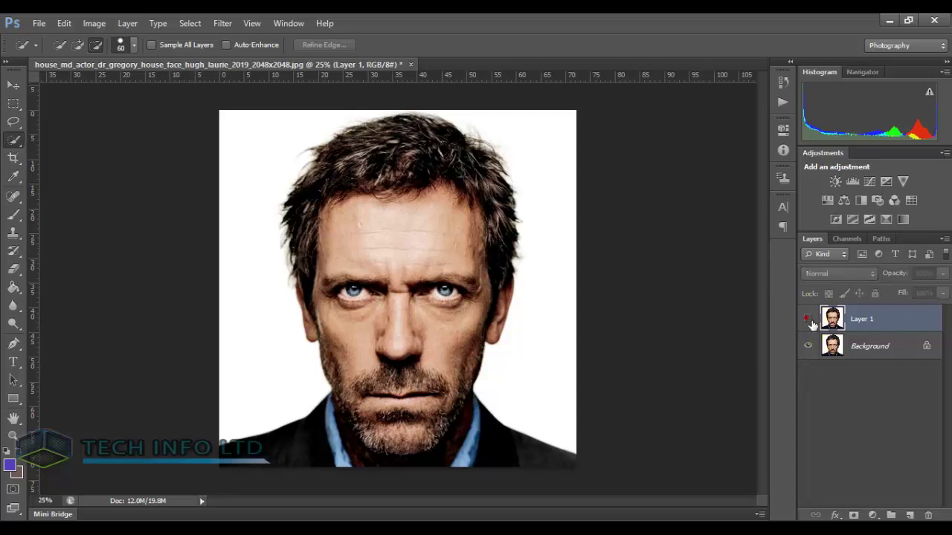
left_click(870, 355)
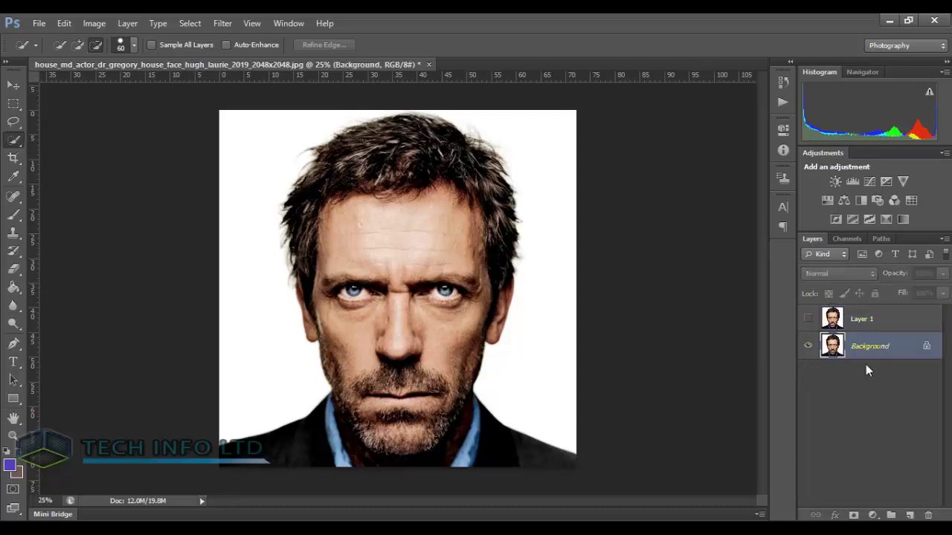
Step: Lasso a loose closed outline around the man's head and shoulders, down to the bottom edge
left_click(15, 123)
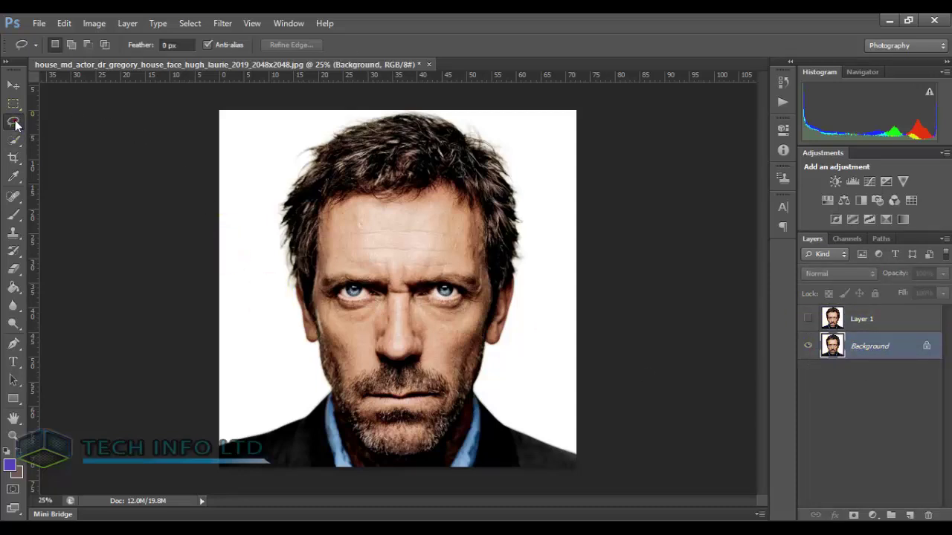
mouse_move(232, 426)
left_mouse_down()
mouse_move(228, 445)
mouse_move(311, 403)
mouse_move(310, 359)
mouse_move(280, 288)
mouse_move(270, 171)
mouse_move(308, 135)
mouse_move(410, 104)
mouse_move(487, 128)
mouse_move(516, 158)
mouse_move(536, 201)
mouse_move(544, 272)
mouse_move(514, 395)
mouse_move(588, 453)
left_mouse_up()
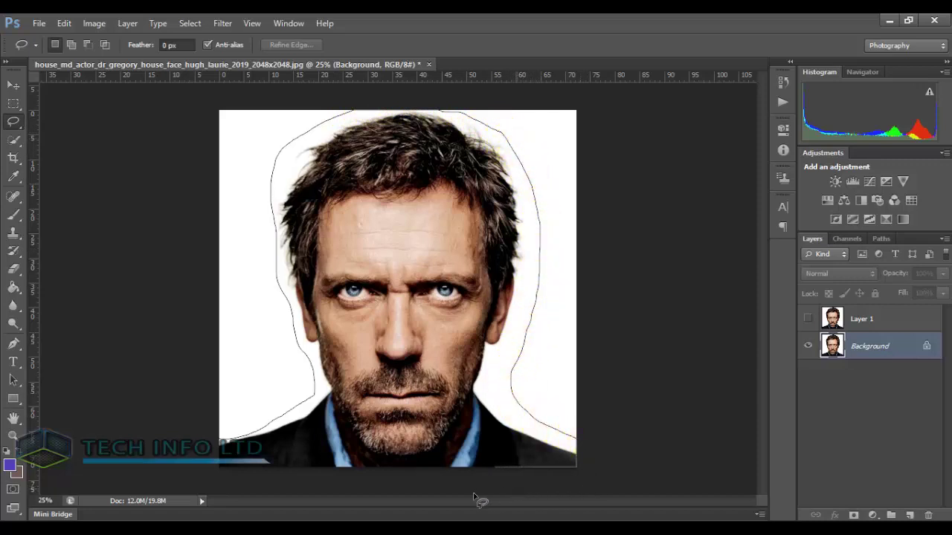
left_click_drag(474, 496, 242, 484)
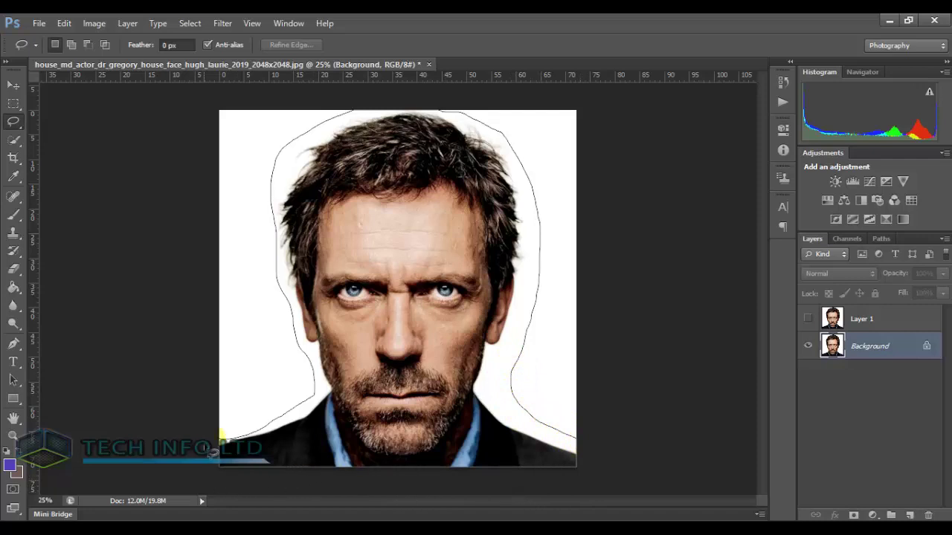
left_click_drag(207, 430, 208, 431)
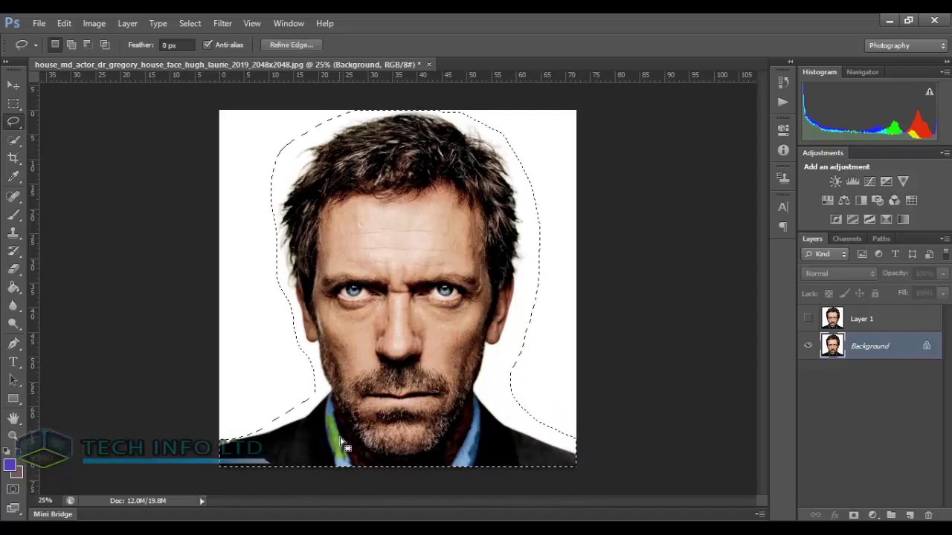
Step: Content-Aware Fill the selection to erase the man, deselect, and make Layer 1 visible again
right_click(395, 311)
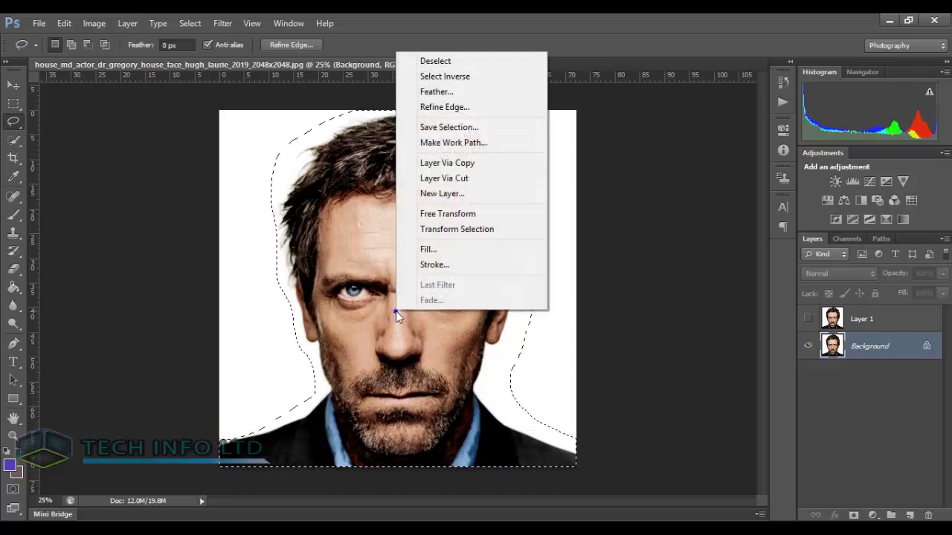
left_click(429, 250)
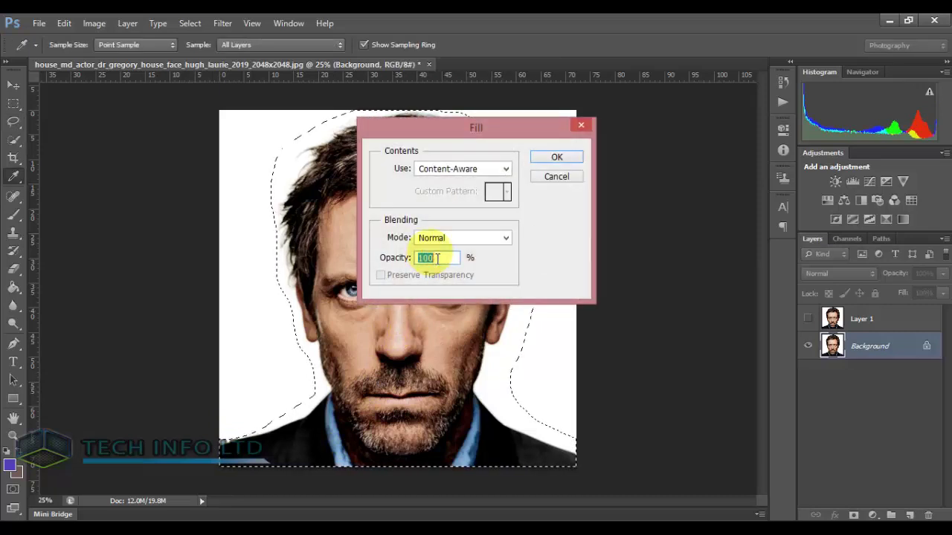
left_click(548, 159)
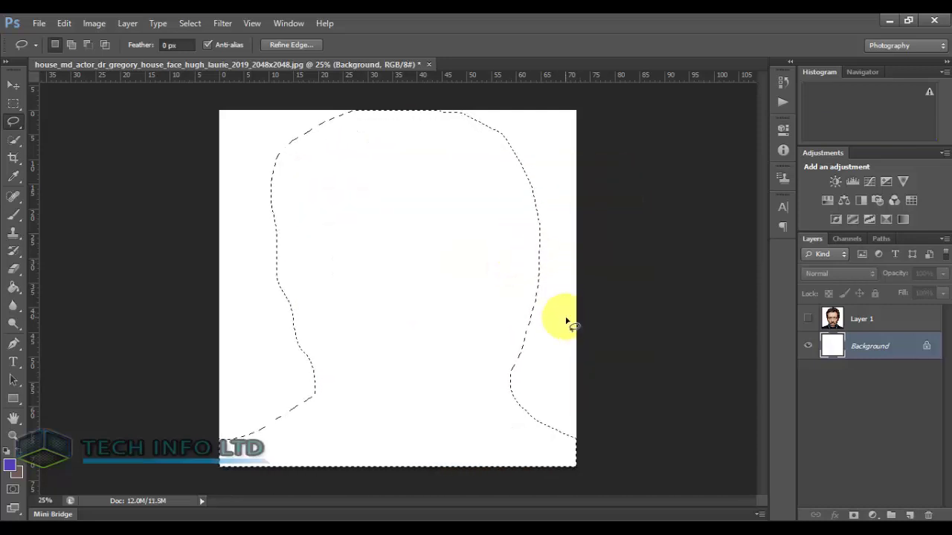
key("ctrl+d")
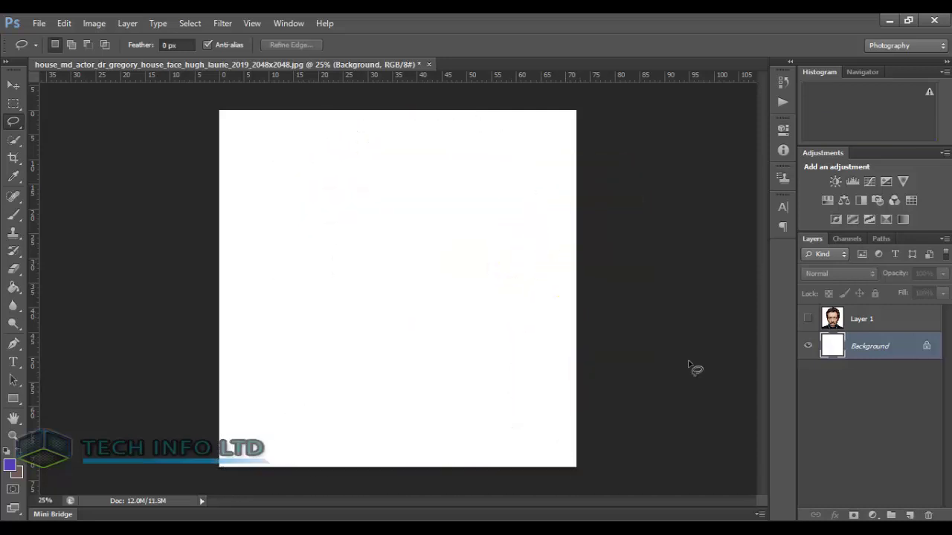
left_click(809, 319)
Step: On Layer 1, quick-select the man's hair, face and shoulders using Add to Selection mode
left_click(383, 212)
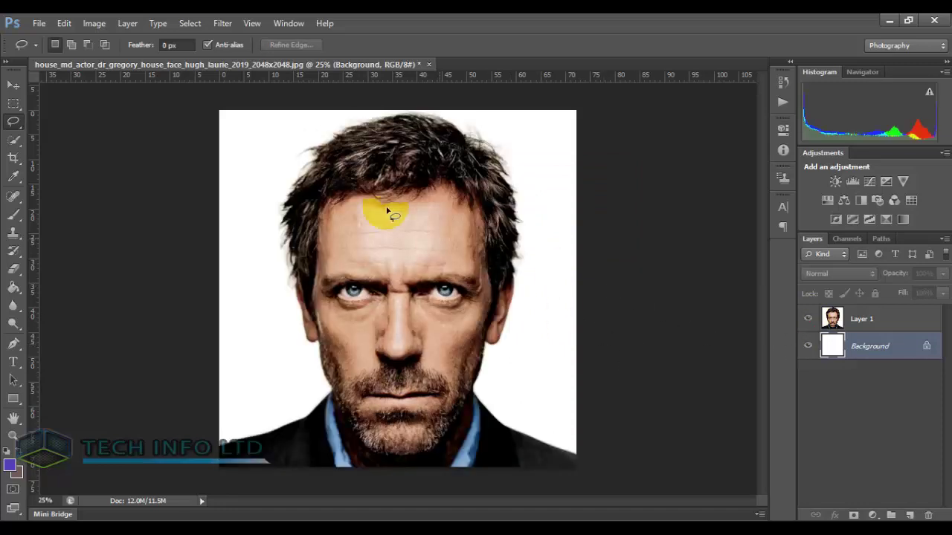
left_click(12, 141)
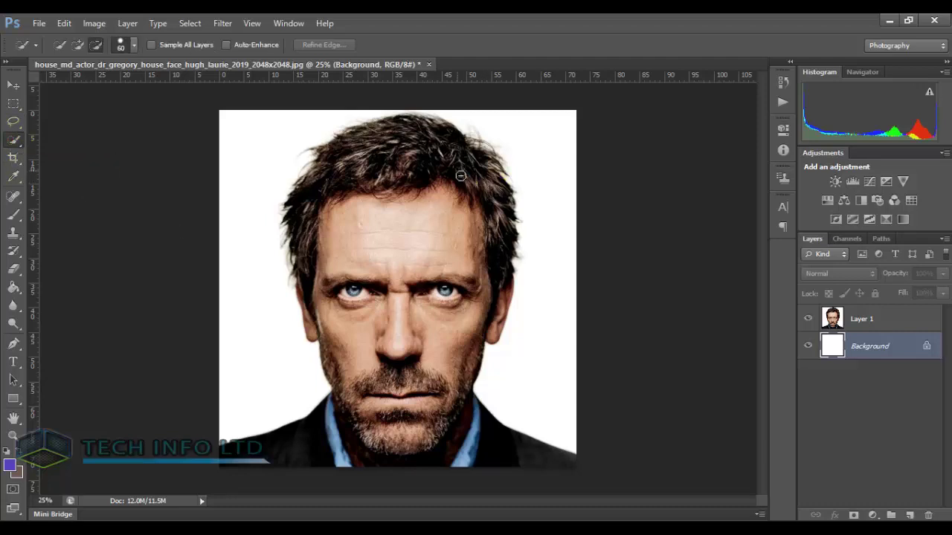
left_click(515, 222)
left_click(869, 329)
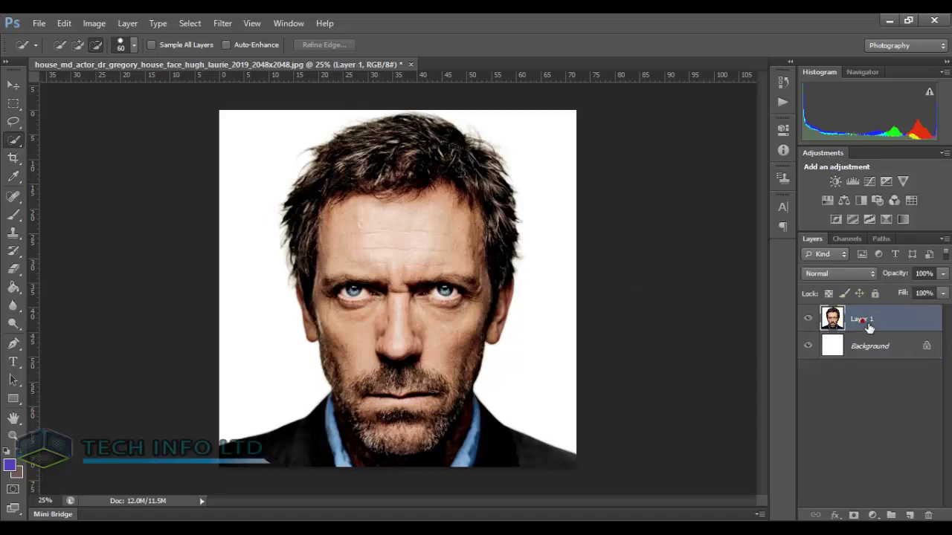
left_click(377, 183)
left_click(77, 45)
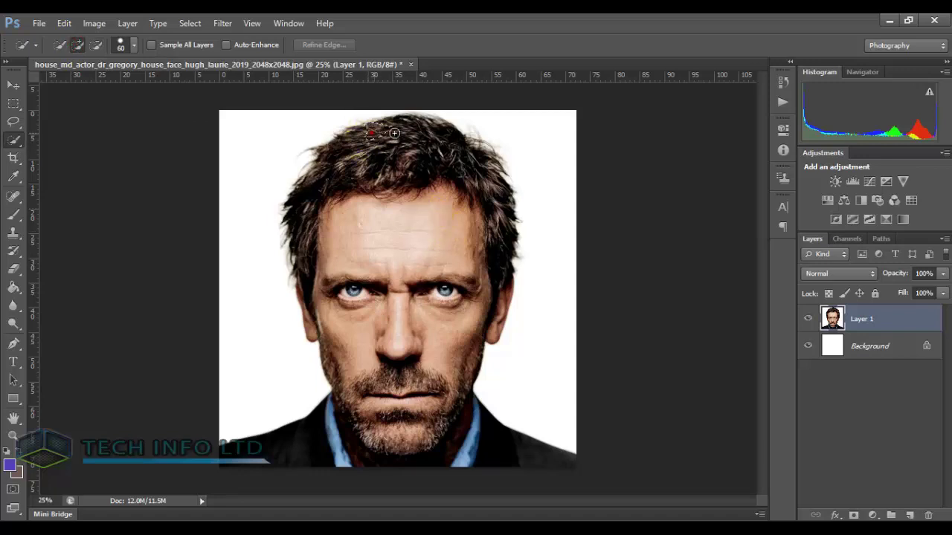
mouse_move(394, 133)
left_mouse_down()
mouse_move(420, 132)
mouse_move(501, 166)
mouse_move(514, 259)
mouse_move(502, 323)
mouse_move(472, 351)
mouse_move(442, 237)
mouse_move(375, 142)
mouse_move(348, 133)
mouse_move(305, 171)
mouse_move(328, 213)
mouse_move(325, 308)
mouse_move(364, 431)
mouse_move(431, 464)
mouse_move(504, 470)
mouse_move(329, 464)
mouse_move(293, 471)
mouse_move(322, 472)
left_mouse_up()
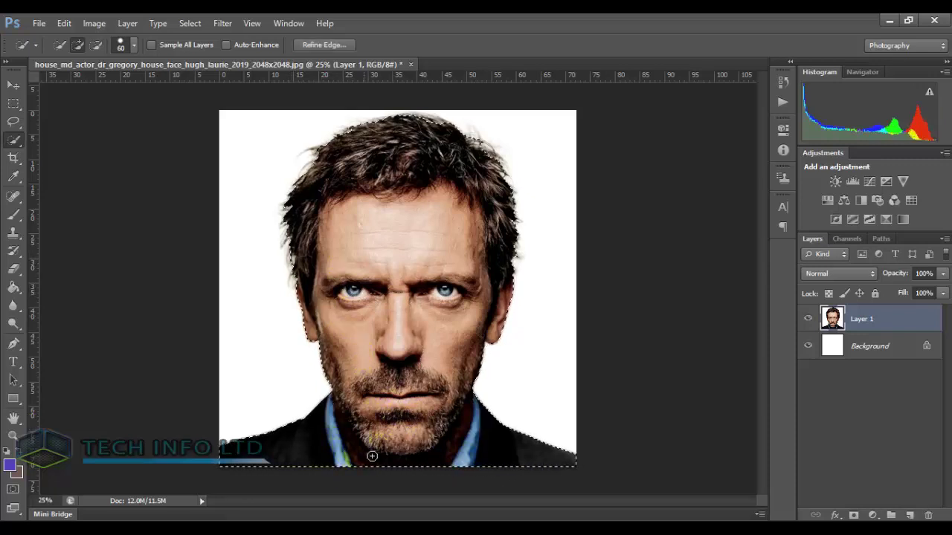
Step: Add a layer mask to Layer 1 from the man's selection, toggling visibility to check it
right_click(407, 375)
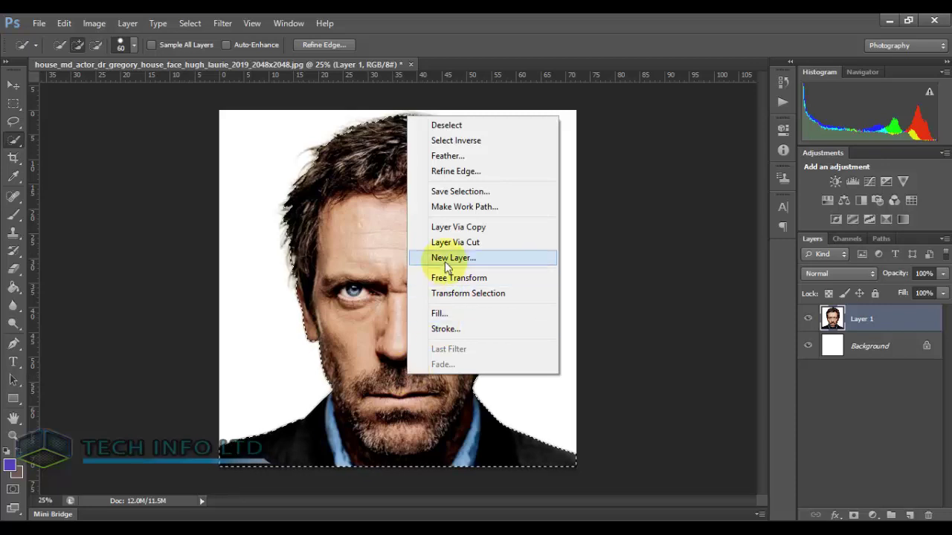
left_click(428, 430)
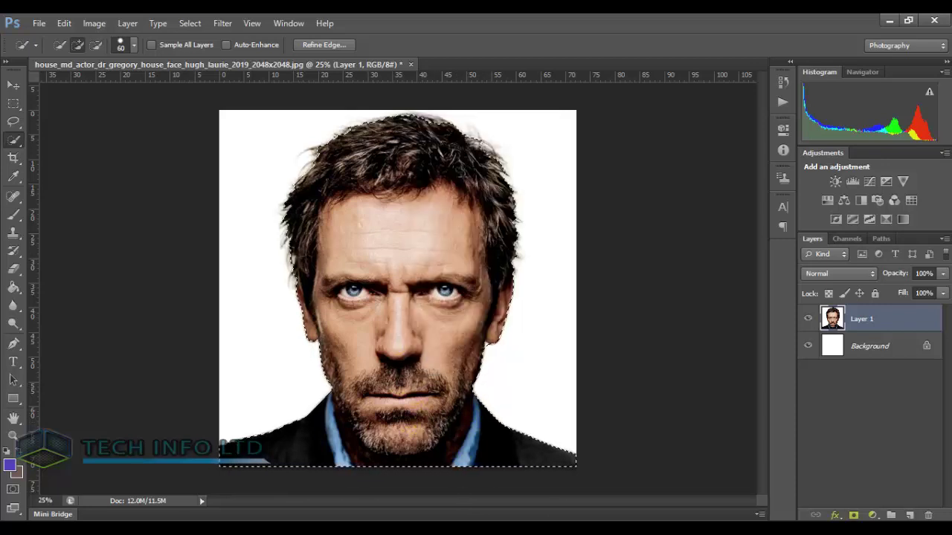
left_click(859, 518)
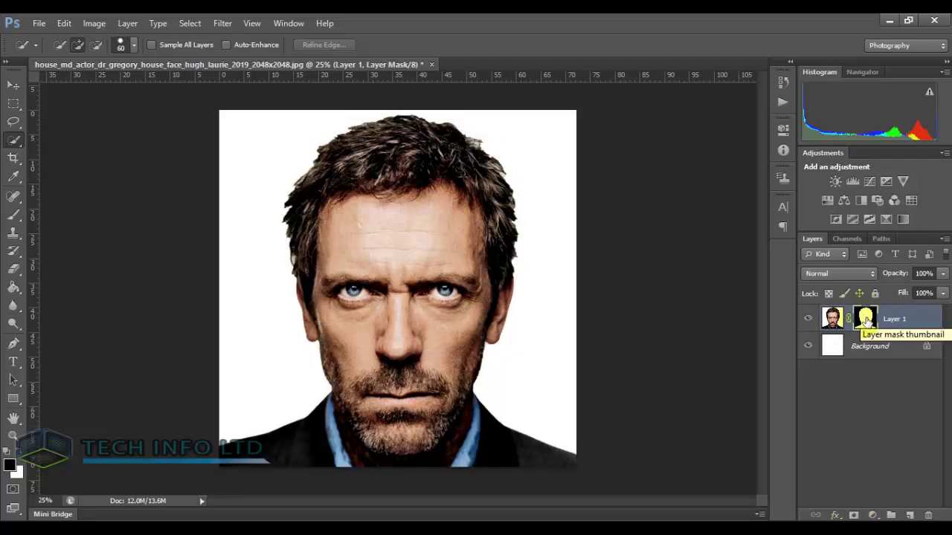
mouse_move(865, 319)
left_mouse_down()
mouse_move(870, 327)
mouse_move(847, 325)
left_mouse_up()
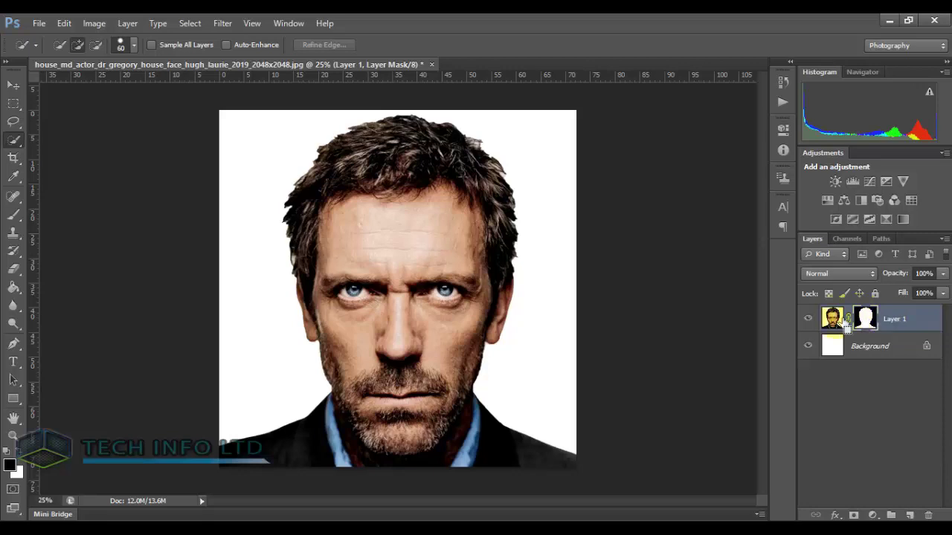
left_click(811, 320)
left_click(810, 320)
Step: Duplicate Layer 1, apply the copy's mask, duplicate again as Layer 1 copy 2, then select Layer 1 copy
key("ctrl+j")
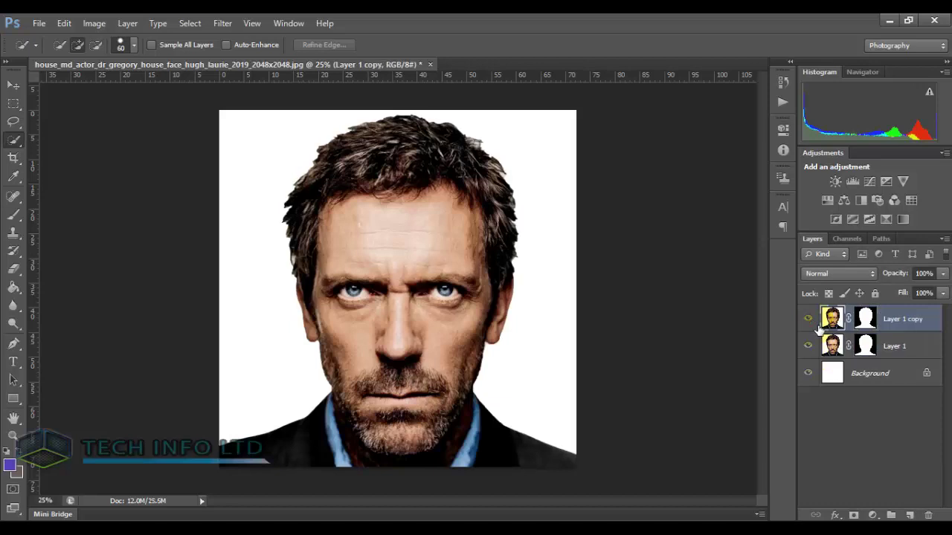
right_click(867, 324)
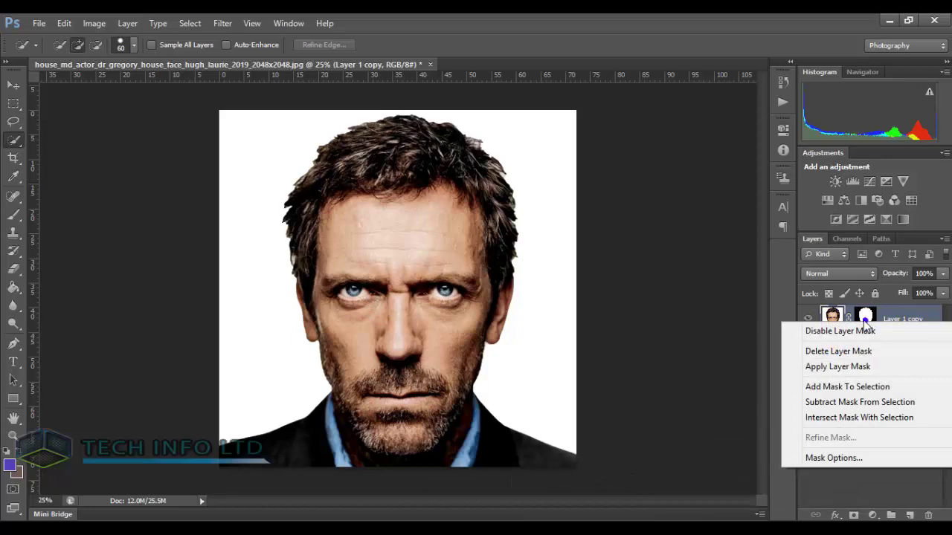
left_click(849, 368)
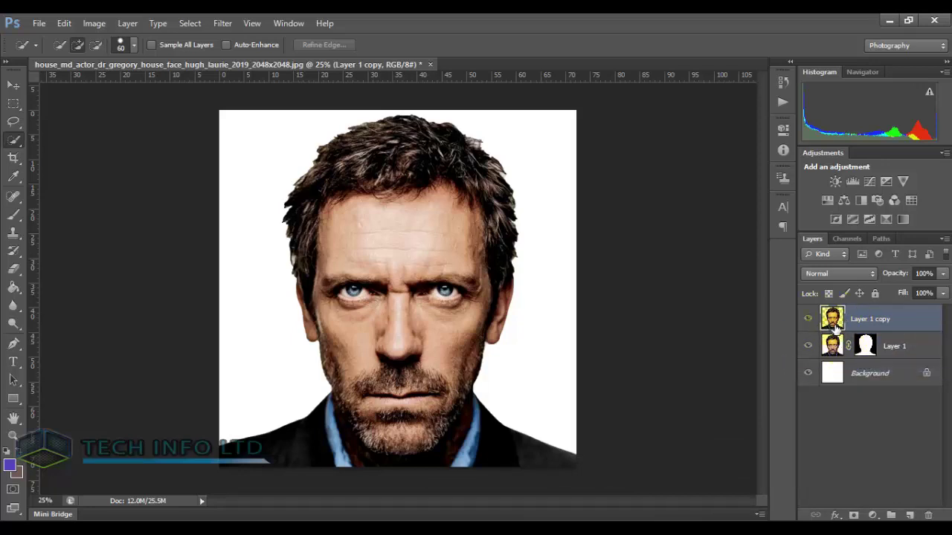
key("ctrl+j")
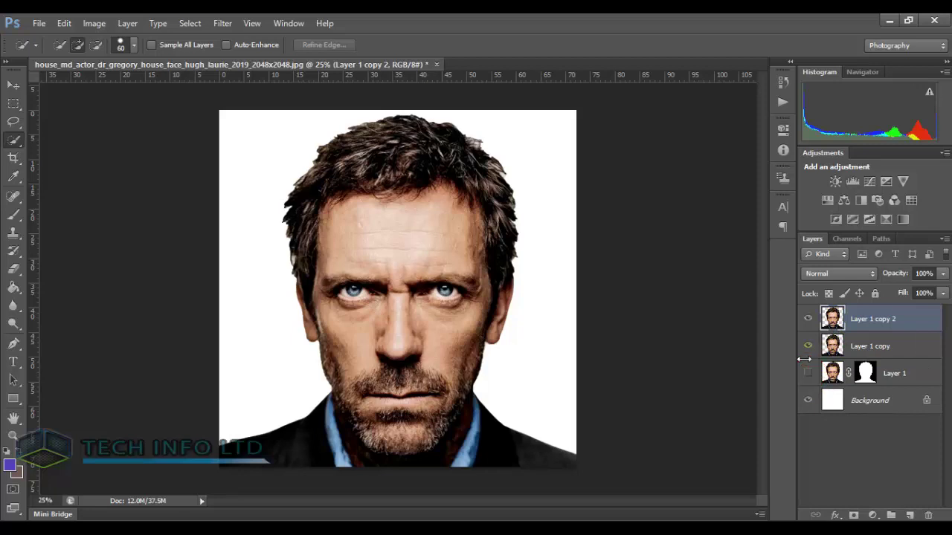
left_click(882, 351)
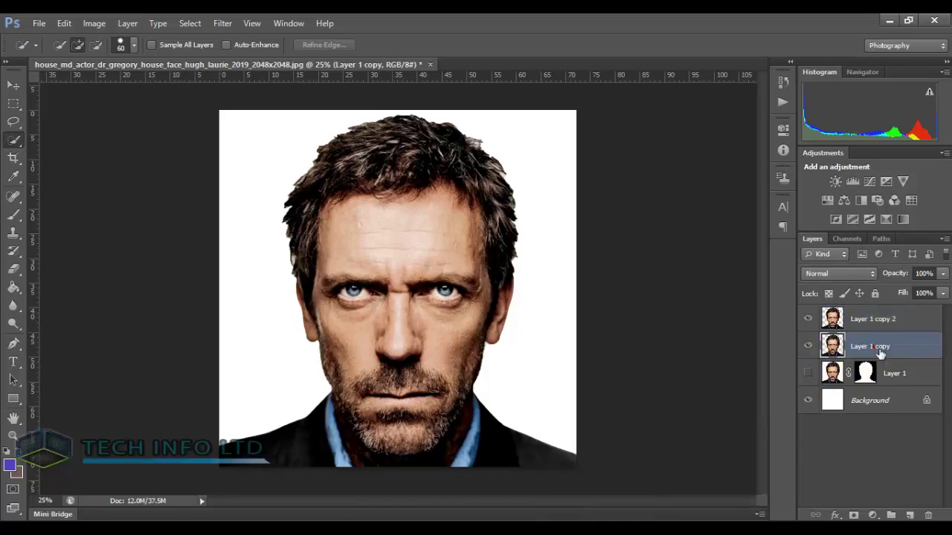
left_click(232, 25)
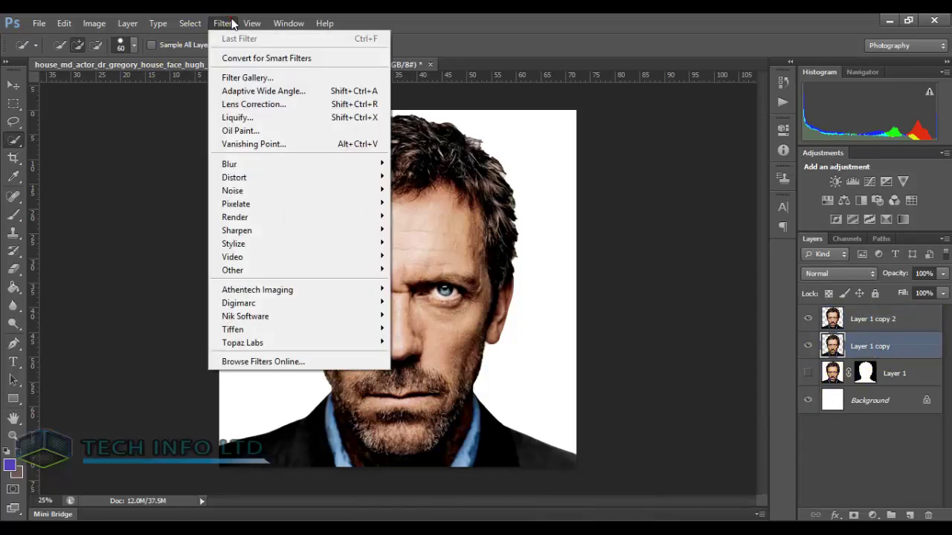
Step: In Liquify, Forward Warp at size 100 the upper right-side hair into rightward spikes
left_click(245, 118)
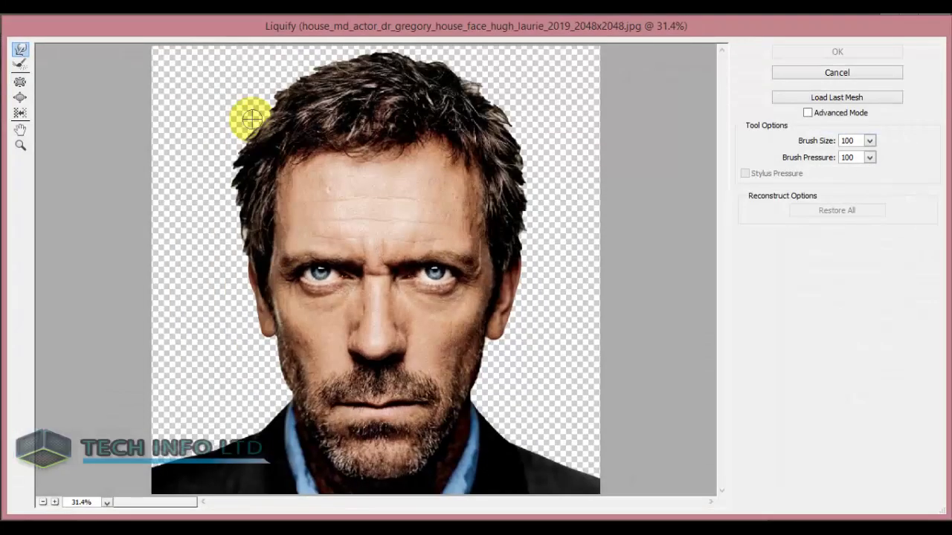
left_click(20, 49)
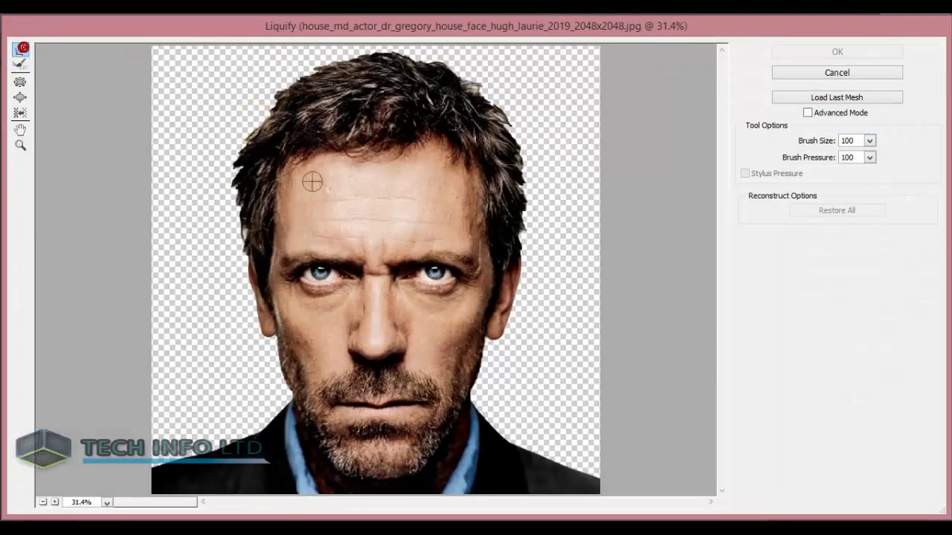
mouse_move(456, 76)
left_mouse_down()
mouse_move(480, 66)
mouse_move(558, 75)
left_mouse_up()
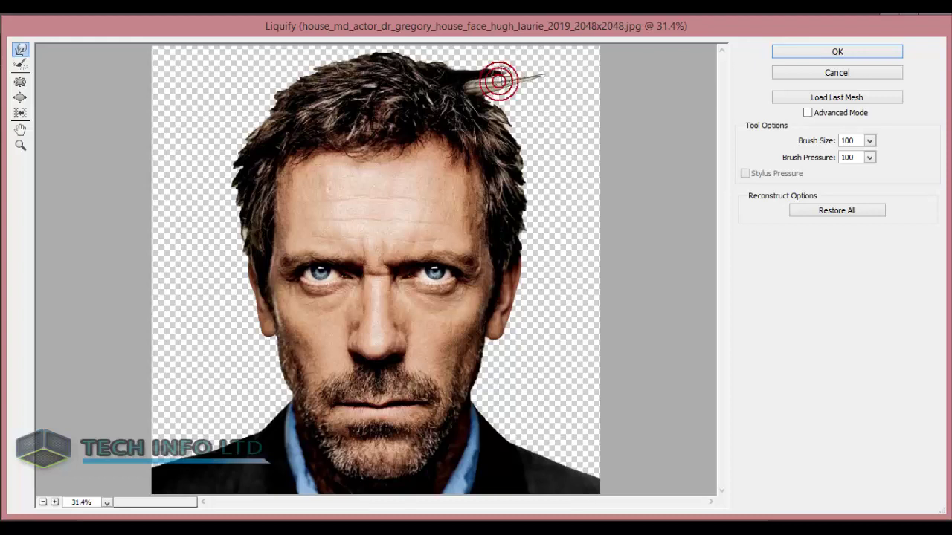
left_click_drag(499, 81, 546, 84)
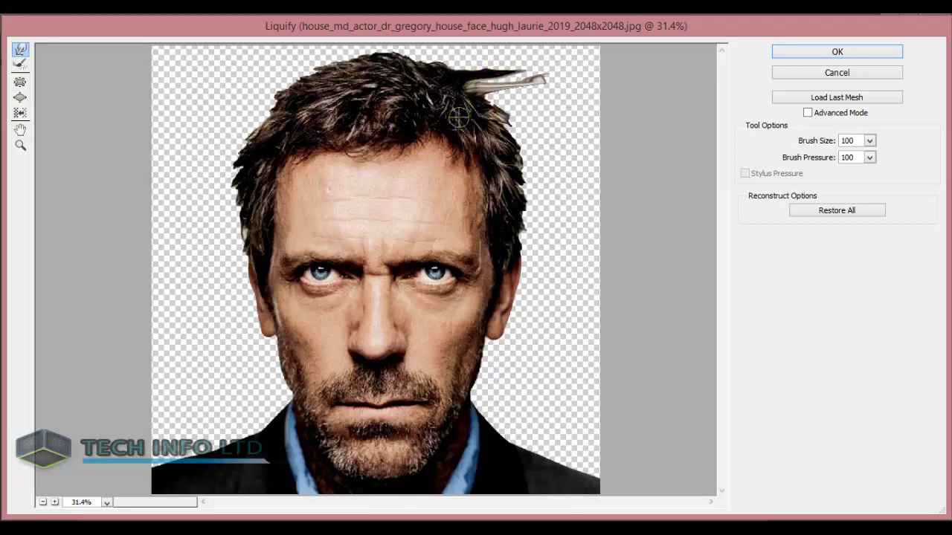
left_click_drag(459, 117, 615, 99)
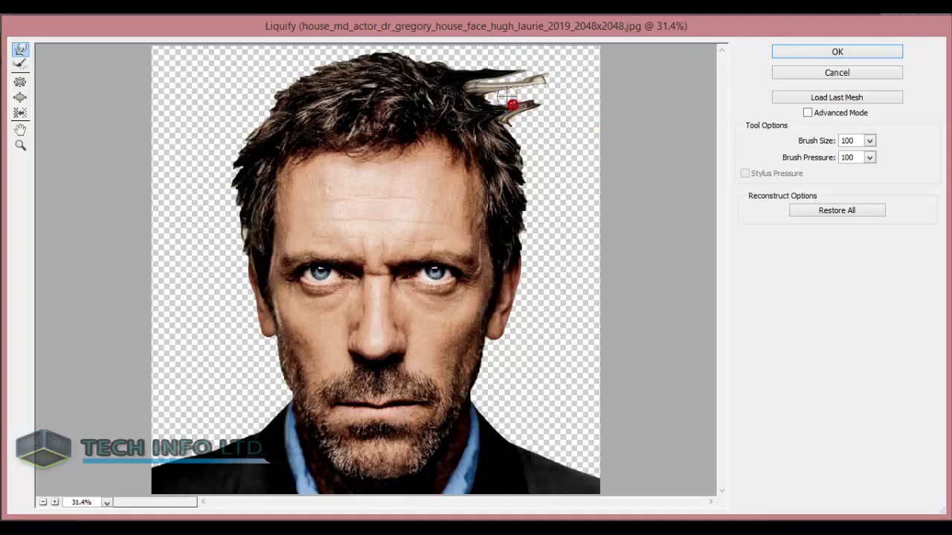
mouse_move(510, 132)
left_mouse_down()
mouse_move(543, 123)
mouse_move(559, 158)
left_mouse_up()
left_click(20, 50)
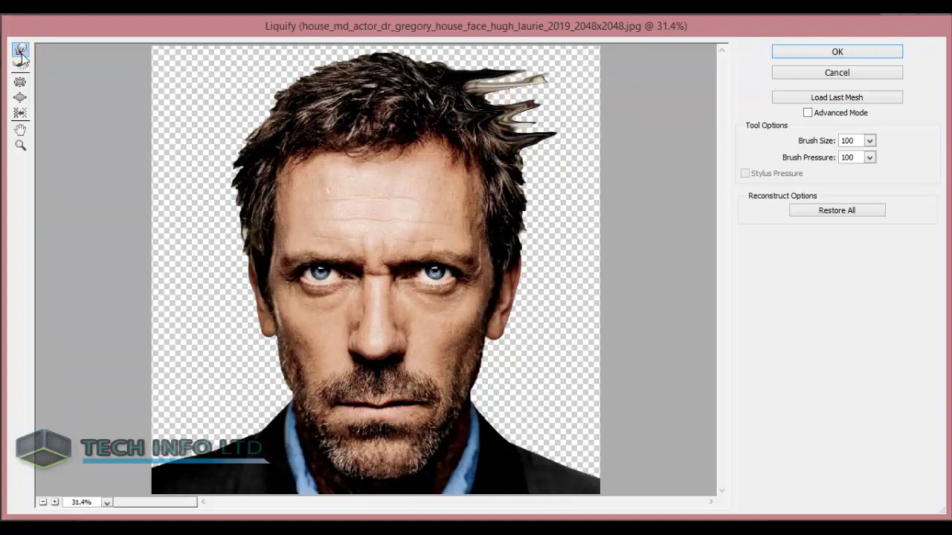
left_click_drag(531, 144, 590, 156)
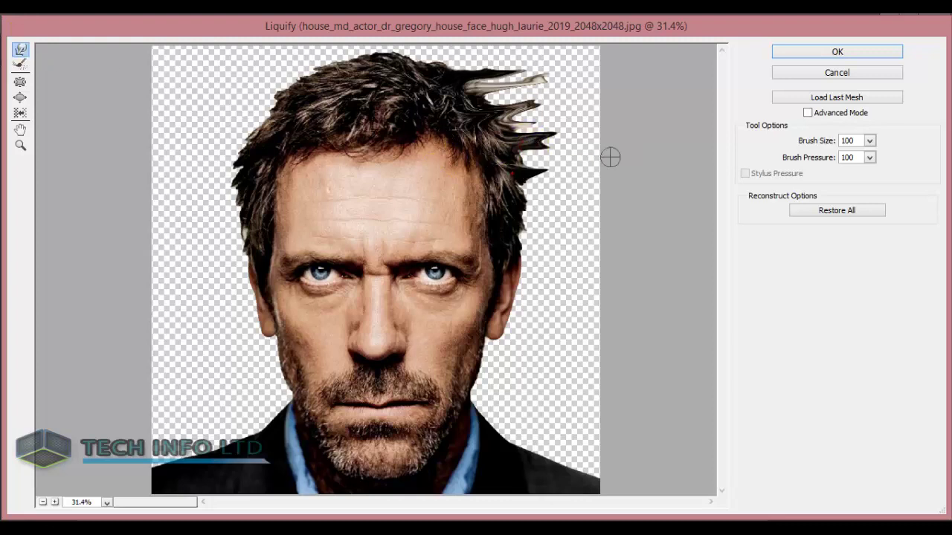
left_click(519, 159)
mouse_move(520, 149)
left_mouse_down()
mouse_move(609, 113)
mouse_move(582, 113)
left_mouse_up()
left_click_drag(518, 127, 578, 123)
mouse_move(530, 166)
left_mouse_down()
mouse_move(594, 151)
mouse_move(593, 172)
left_mouse_up()
mouse_move(502, 174)
left_mouse_down()
mouse_move(569, 172)
mouse_move(576, 149)
mouse_move(562, 186)
left_mouse_up()
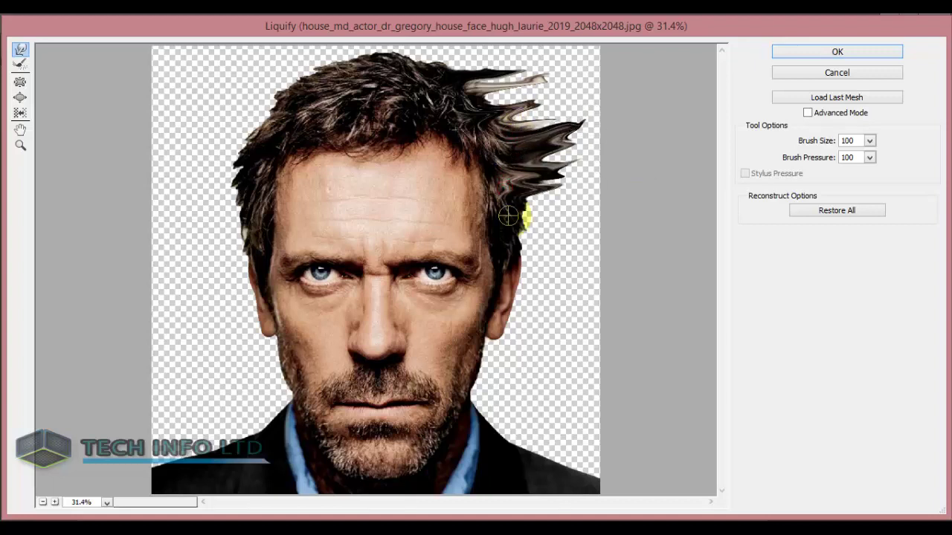
Step: Pull the right temple, ear and jaw line out into spikes reaching the right edge
mouse_move(510, 212)
left_mouse_down()
mouse_move(547, 214)
mouse_move(545, 234)
left_mouse_up()
left_click_drag(498, 260, 595, 246)
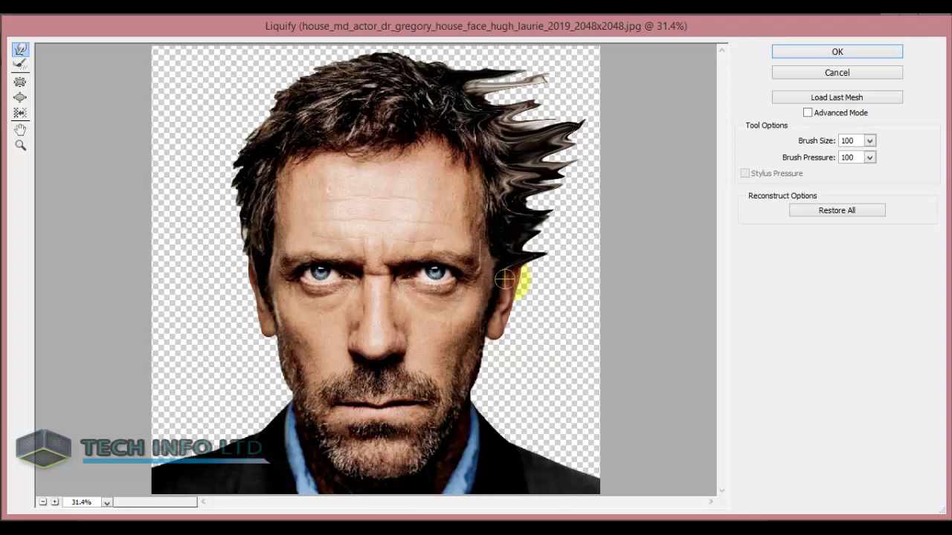
mouse_move(512, 277)
left_mouse_down()
mouse_move(585, 264)
mouse_move(599, 252)
mouse_move(580, 285)
left_mouse_up()
left_click_drag(495, 305, 547, 302)
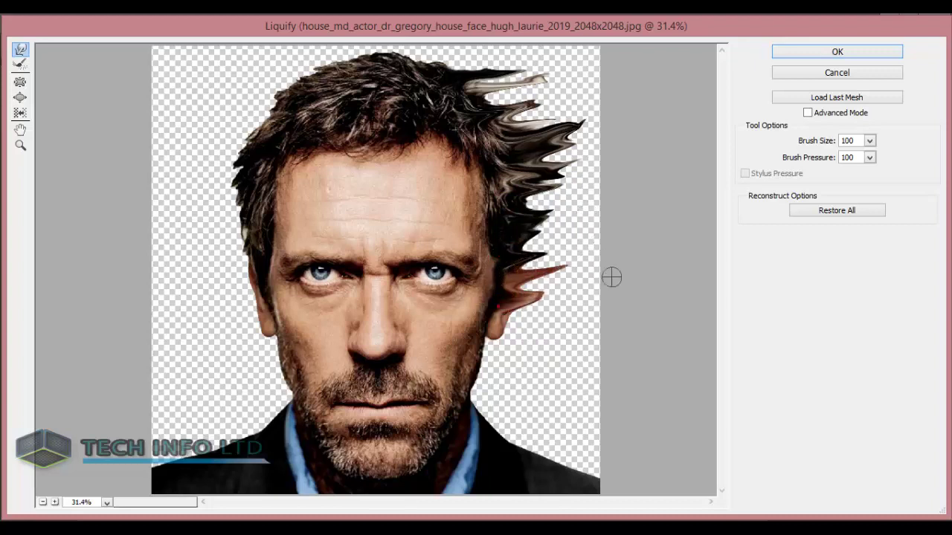
mouse_move(476, 327)
left_mouse_down()
mouse_move(521, 318)
mouse_move(532, 328)
left_mouse_up()
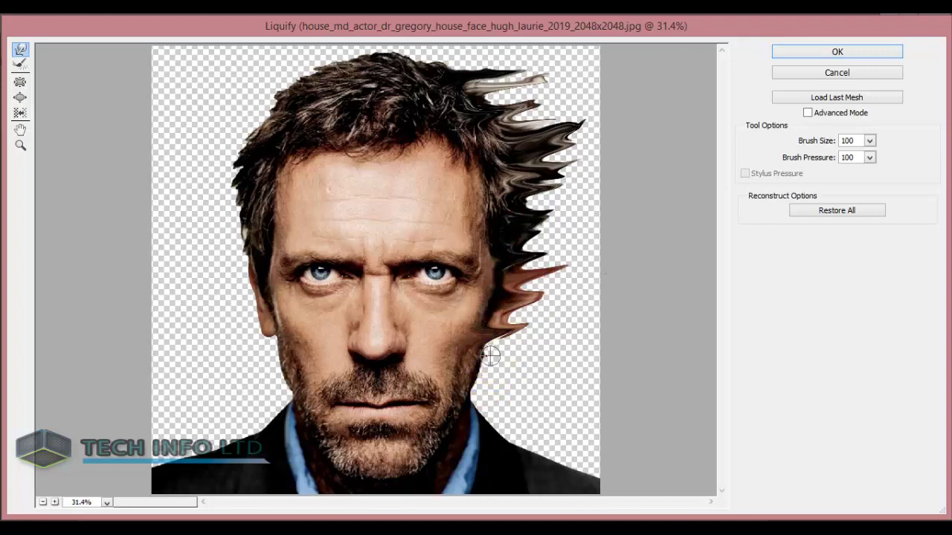
mouse_move(488, 350)
left_mouse_down()
mouse_move(520, 346)
mouse_move(604, 307)
left_mouse_up()
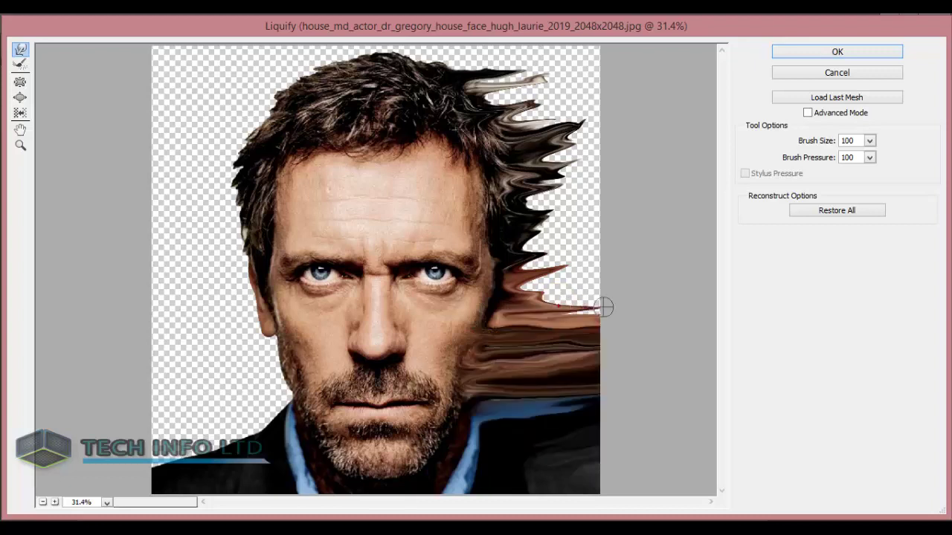
left_click(519, 237)
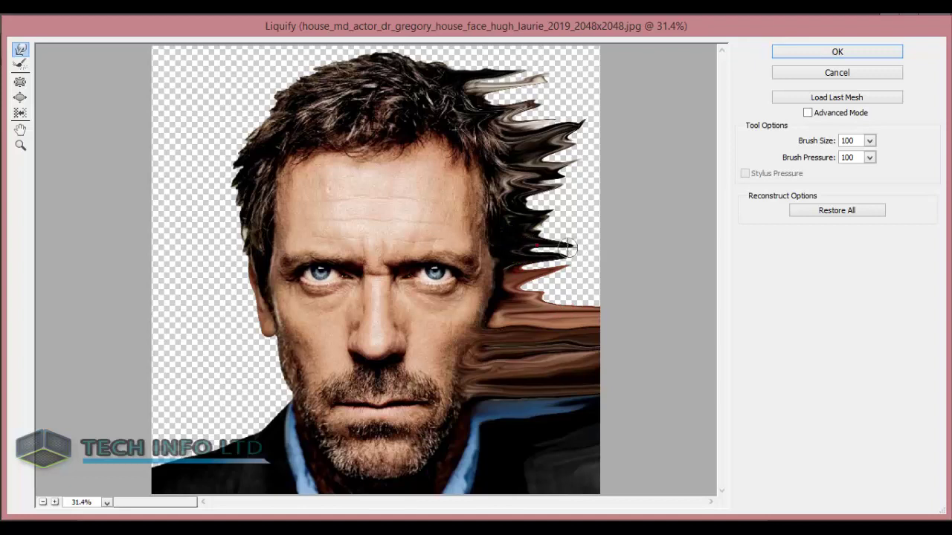
left_click_drag(512, 252, 600, 257)
left_click_drag(556, 230, 617, 249)
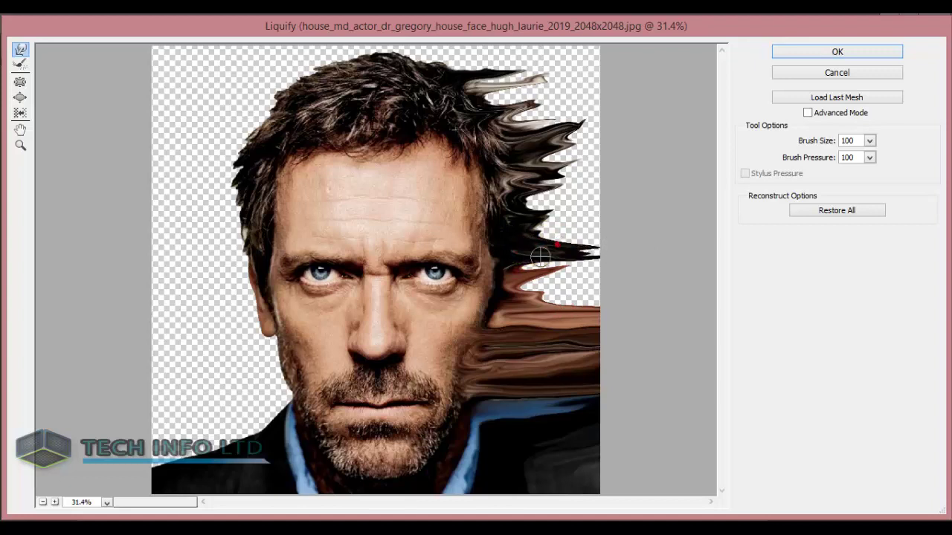
left_click_drag(540, 249, 611, 262)
left_click_drag(521, 266, 605, 265)
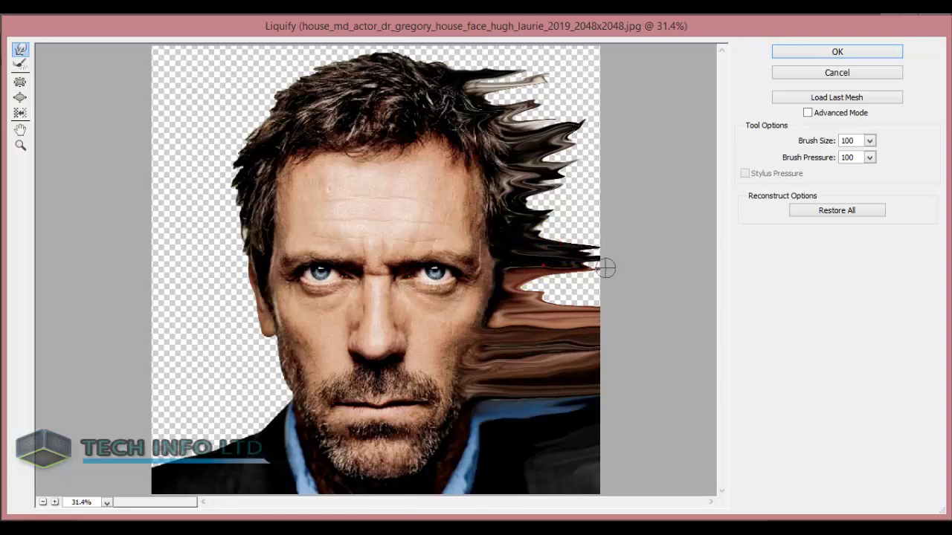
left_click_drag(520, 286, 574, 289)
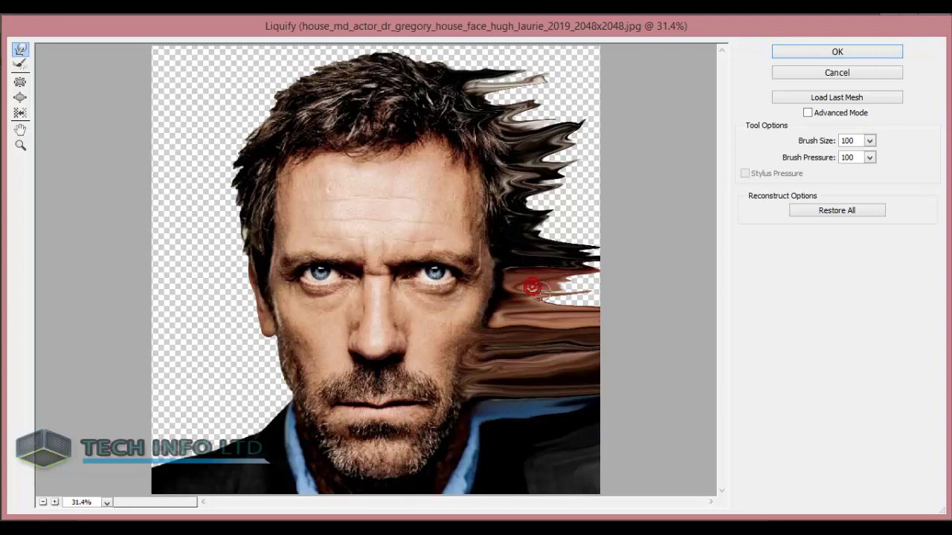
Step: Smear the brown streaks beside the cheek out to the right edge
left_click_drag(616, 297, 612, 295)
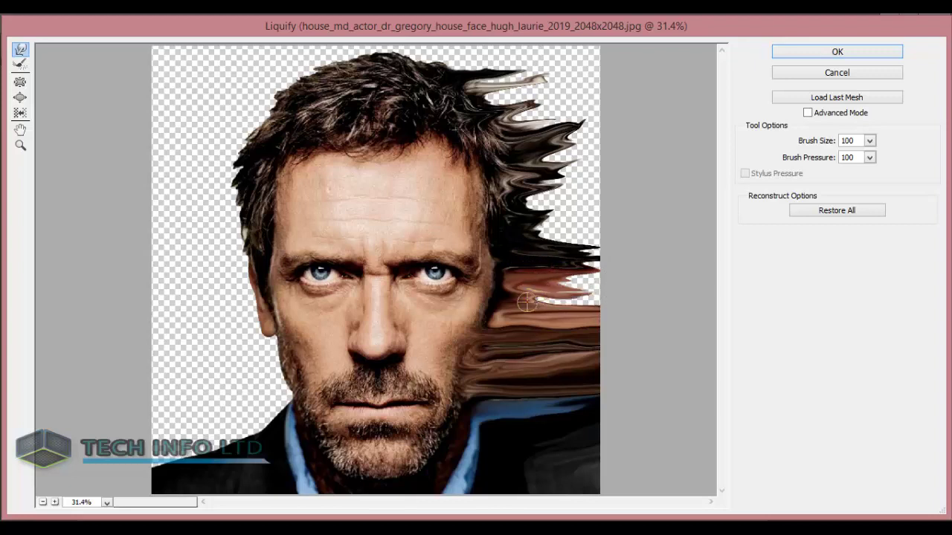
left_click_drag(527, 302, 622, 286)
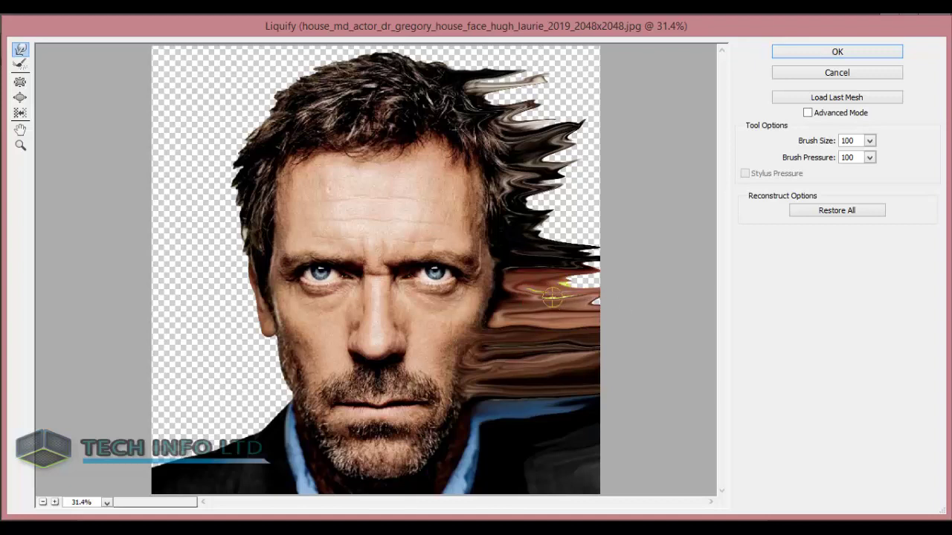
left_click_drag(551, 298, 598, 300)
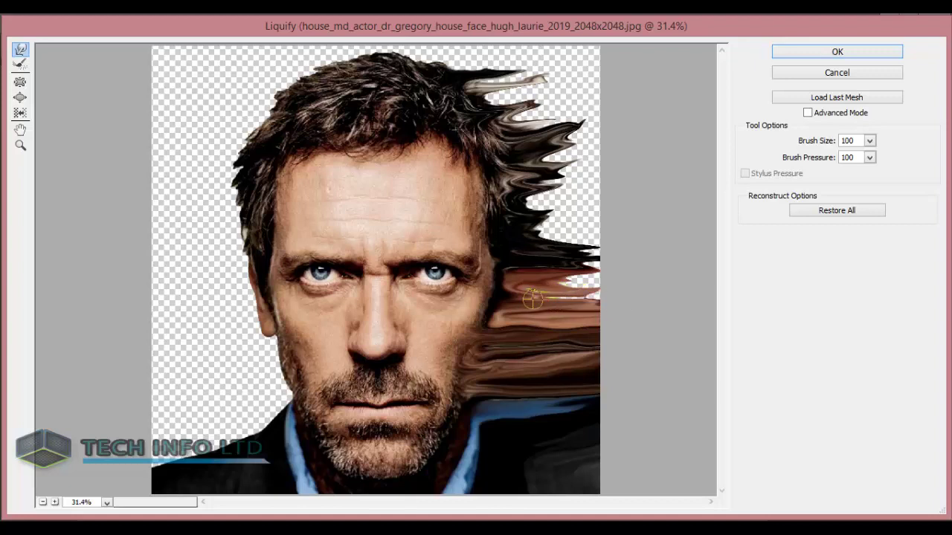
mouse_move(533, 299)
left_mouse_down()
mouse_move(612, 295)
mouse_move(581, 292)
mouse_move(601, 280)
left_mouse_up()
left_click_drag(534, 274, 624, 273)
left_click_drag(560, 284, 617, 285)
Step: Push the dark hair at eye level and above into smears and spikes at the right edge
mouse_move(553, 270)
left_mouse_down()
mouse_move(603, 262)
mouse_move(612, 234)
left_mouse_up()
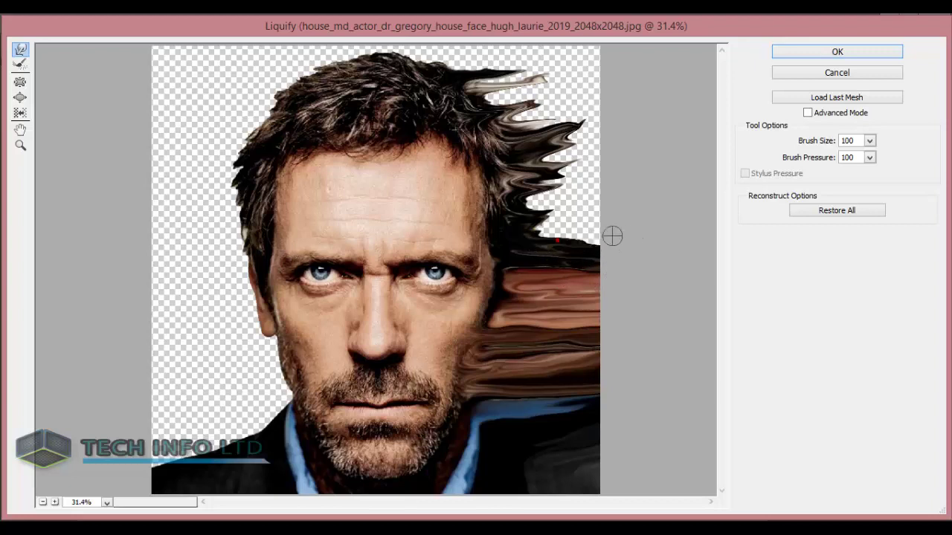
left_click_drag(543, 232, 622, 236)
left_click_drag(524, 238, 614, 227)
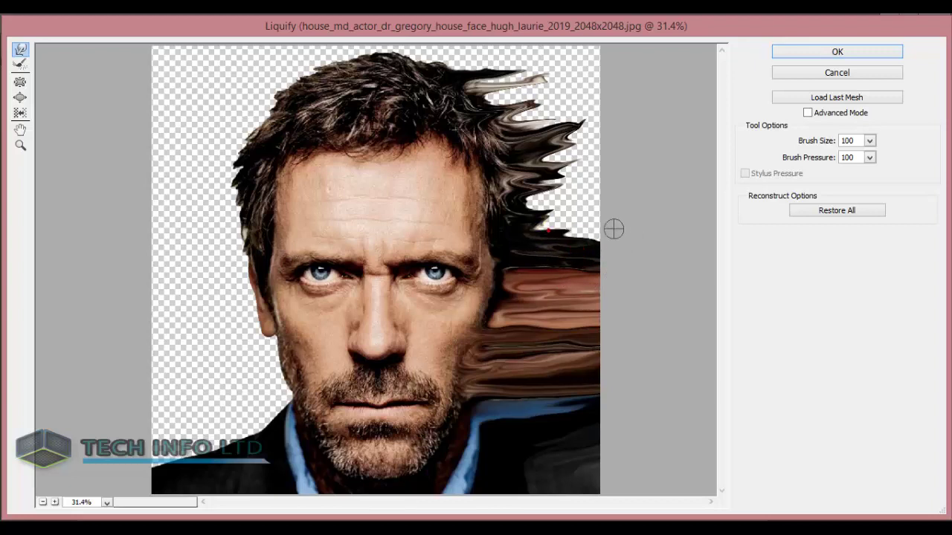
mouse_move(595, 269)
left_mouse_down()
mouse_move(562, 235)
mouse_move(603, 221)
left_mouse_up()
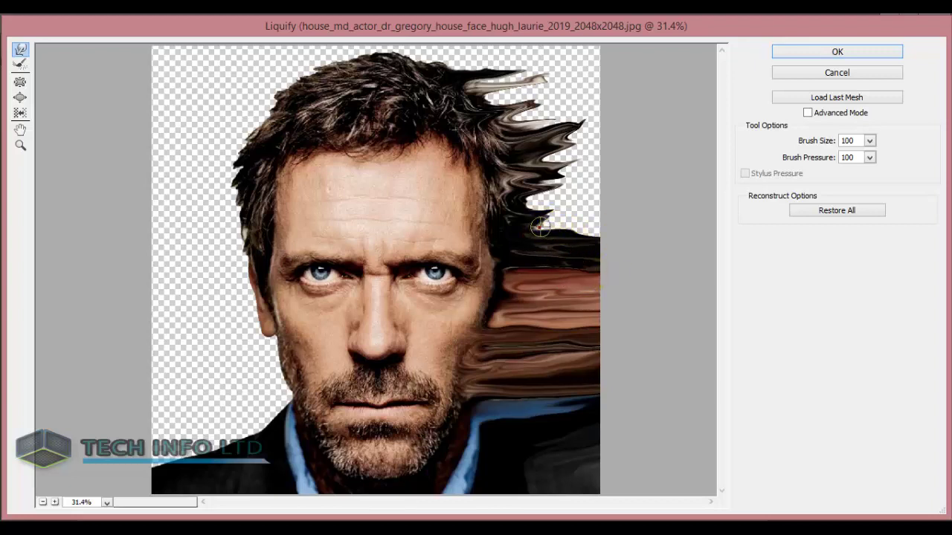
left_click_drag(540, 230, 616, 222)
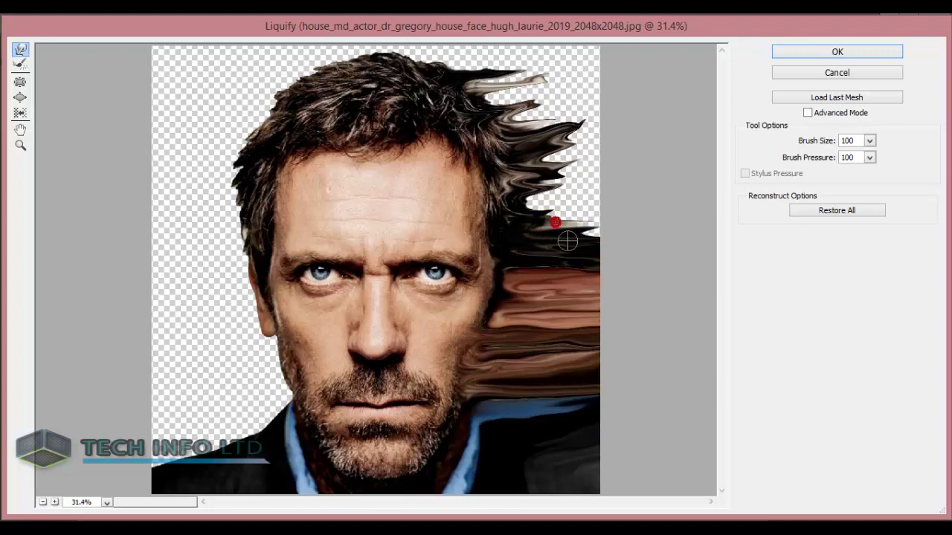
left_click_drag(568, 240, 612, 227)
left_click_drag(543, 220, 611, 213)
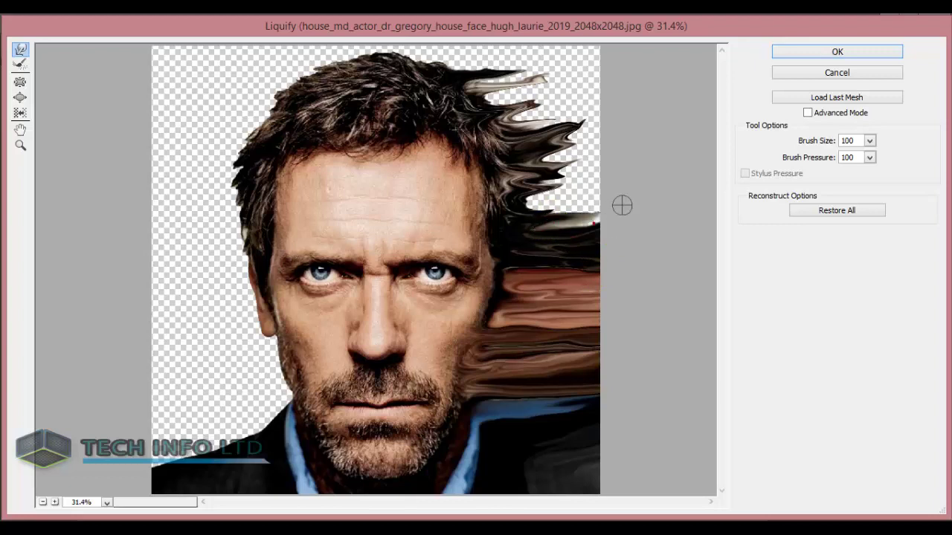
left_click_drag(548, 234, 613, 217)
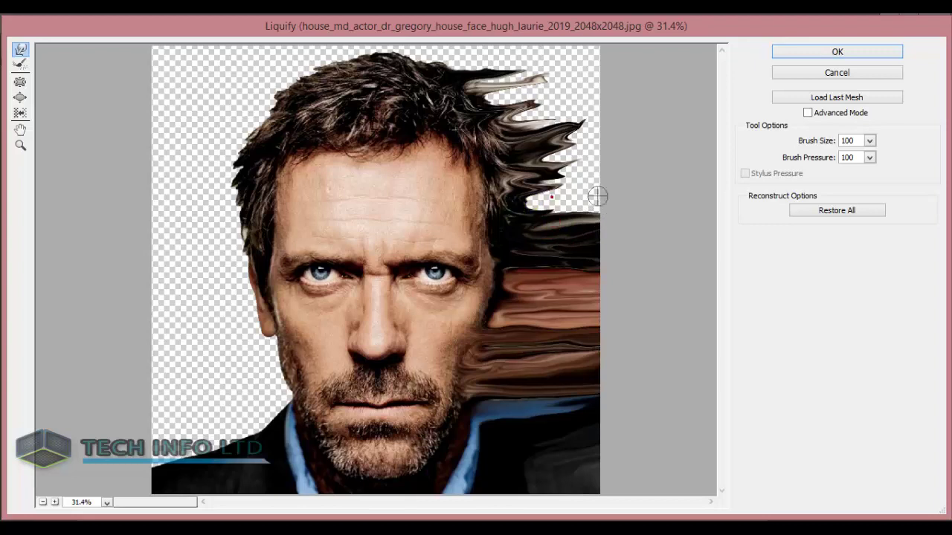
mouse_move(548, 206)
left_mouse_down()
mouse_move(591, 197)
mouse_move(588, 184)
left_mouse_up()
left_click_drag(530, 192, 584, 192)
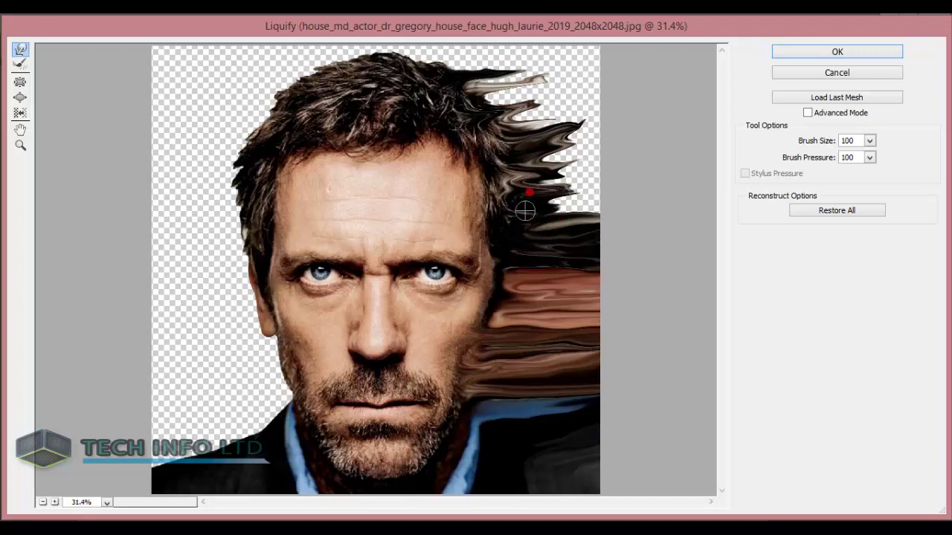
left_click_drag(525, 209, 607, 195)
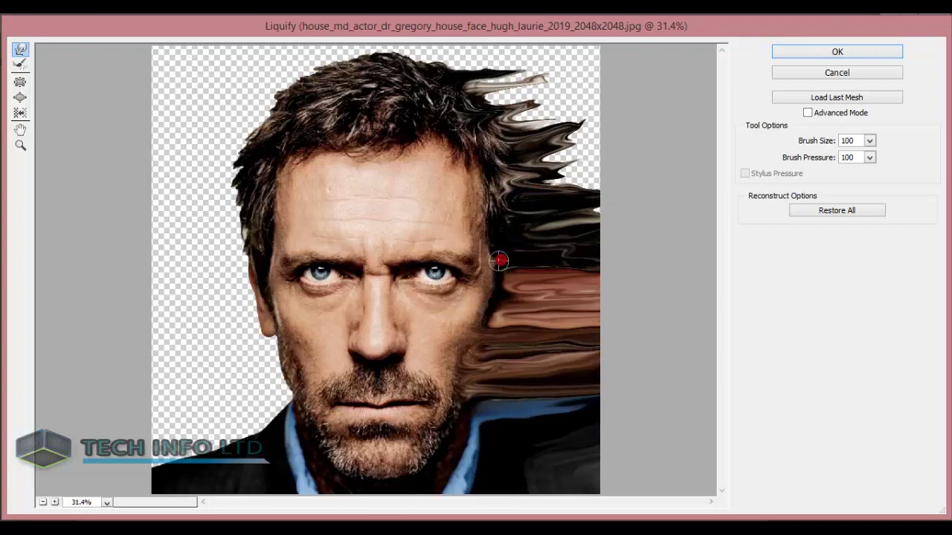
mouse_move(515, 275)
left_mouse_down()
mouse_move(544, 276)
mouse_move(565, 226)
mouse_move(588, 212)
left_mouse_up()
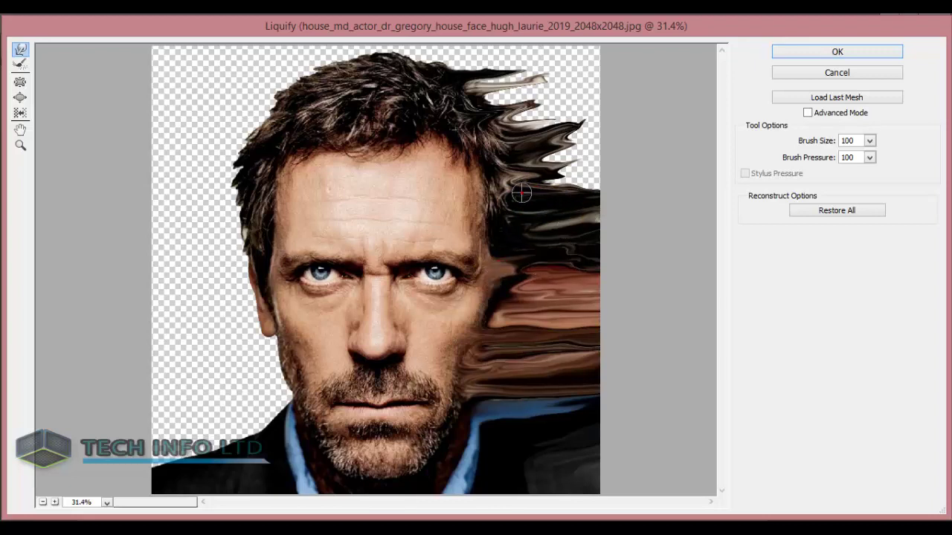
left_click_drag(521, 194, 583, 180)
Step: Drag the top and top-right hair strands outward until the transparent top-right corner is covered
mouse_move(471, 186)
left_mouse_down()
mouse_move(510, 159)
mouse_move(610, 155)
mouse_move(599, 168)
mouse_move(606, 187)
mouse_move(614, 180)
mouse_move(607, 190)
mouse_move(606, 153)
mouse_move(573, 164)
mouse_move(588, 147)
mouse_move(568, 153)
mouse_move(604, 134)
mouse_move(579, 144)
left_mouse_up()
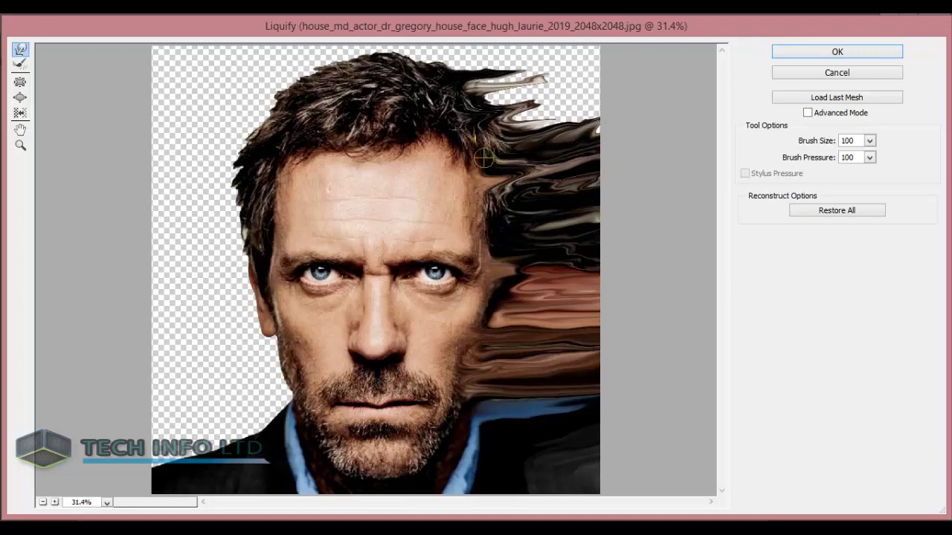
mouse_move(484, 158)
left_mouse_down()
mouse_move(506, 95)
mouse_move(464, 64)
mouse_move(424, 75)
mouse_move(431, 53)
mouse_move(396, 52)
mouse_move(401, 70)
mouse_move(454, 51)
mouse_move(476, 56)
mouse_move(442, 88)
mouse_move(521, 59)
mouse_move(413, 111)
mouse_move(379, 89)
mouse_move(469, 70)
mouse_move(535, 82)
mouse_move(501, 94)
mouse_move(461, 61)
mouse_move(539, 48)
mouse_move(481, 48)
left_mouse_up()
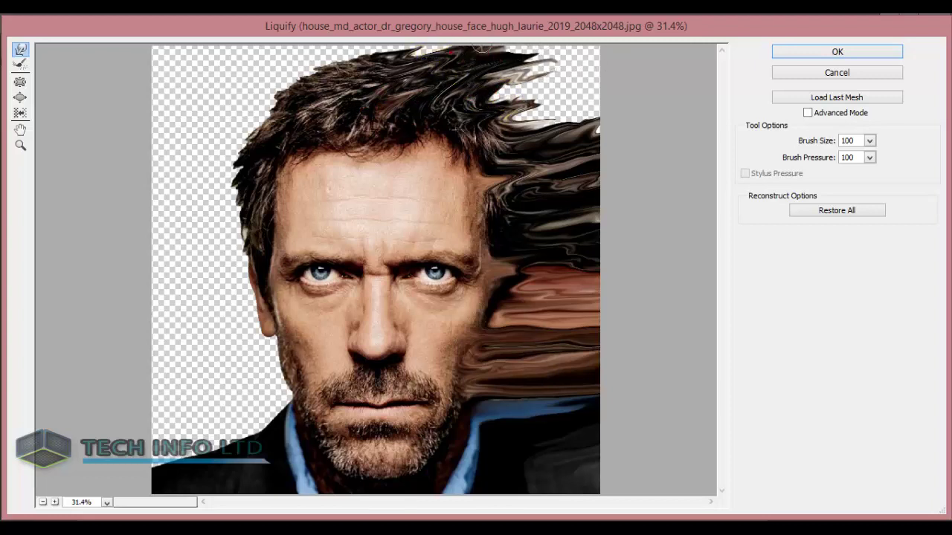
mouse_move(421, 56)
left_mouse_down()
mouse_move(543, 52)
mouse_move(521, 60)
mouse_move(602, 48)
mouse_move(610, 56)
mouse_move(512, 88)
mouse_move(507, 102)
mouse_move(611, 60)
left_mouse_up()
mouse_move(546, 69)
left_mouse_down()
mouse_move(565, 64)
mouse_move(536, 78)
mouse_move(530, 120)
mouse_move(586, 97)
mouse_move(539, 119)
mouse_move(595, 126)
mouse_move(639, 94)
left_mouse_up()
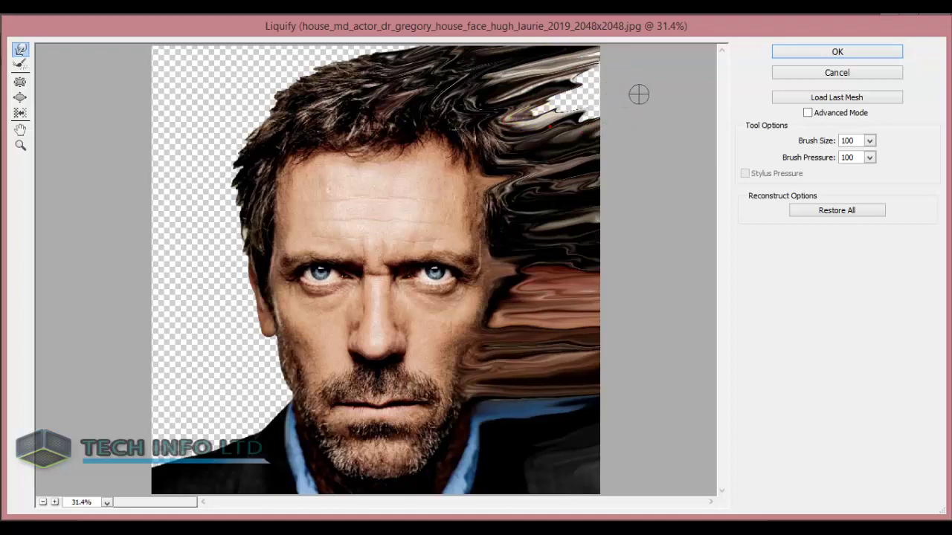
left_click_drag(543, 128, 637, 67)
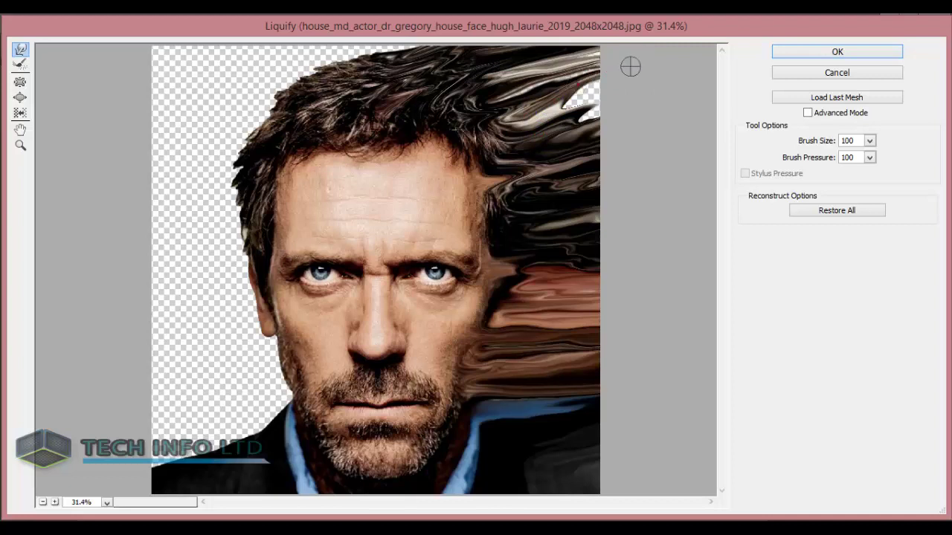
mouse_move(648, 75)
left_mouse_down()
mouse_move(536, 88)
mouse_move(614, 52)
left_mouse_up()
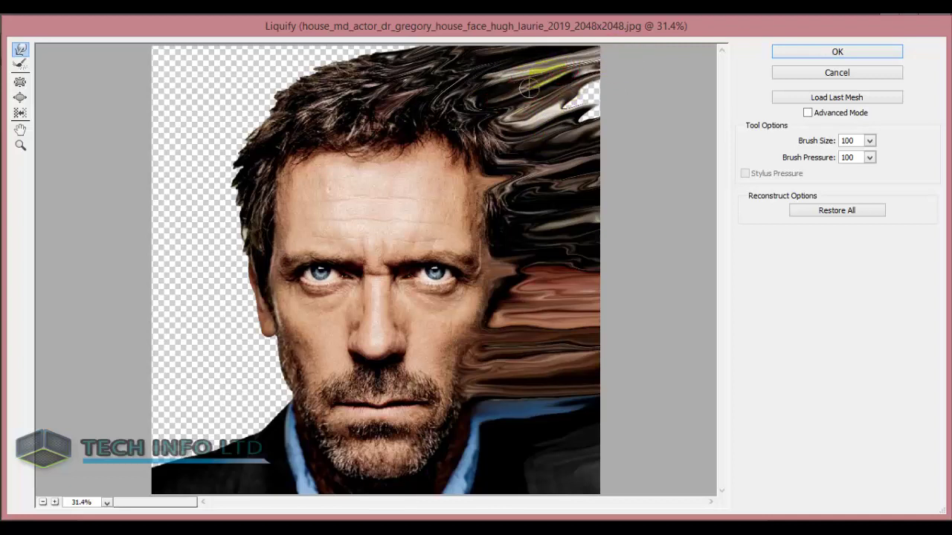
left_click_drag(528, 88, 628, 74)
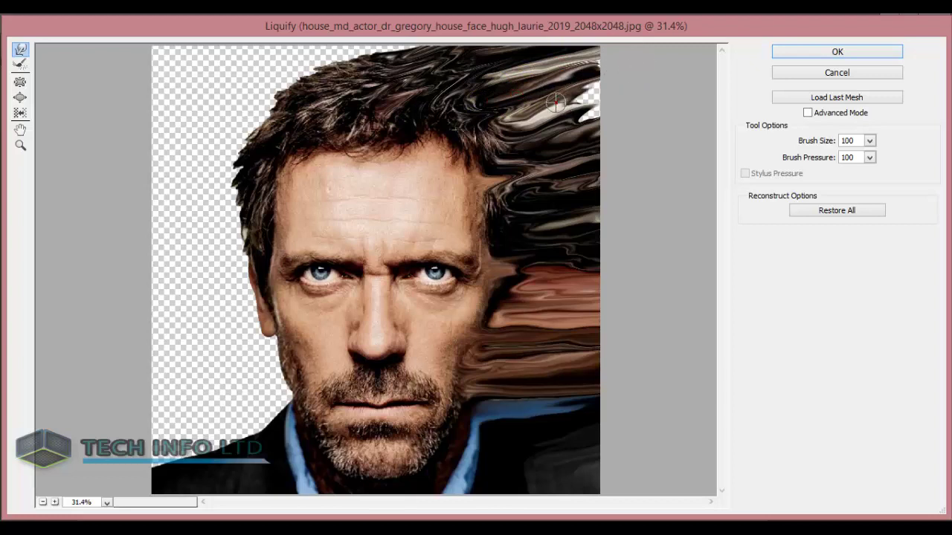
mouse_move(556, 103)
left_mouse_down()
mouse_move(637, 71)
mouse_move(634, 96)
mouse_move(637, 57)
mouse_move(646, 60)
mouse_move(590, 65)
left_mouse_up()
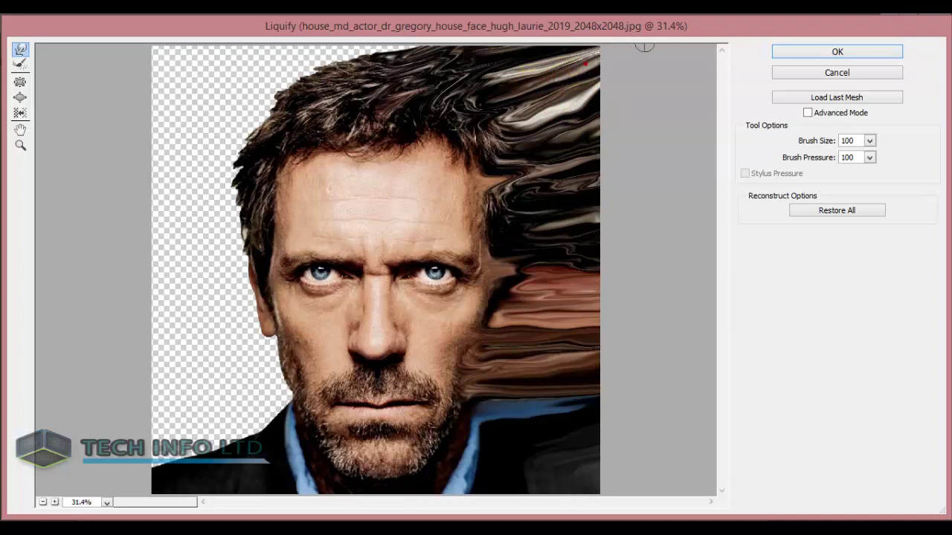
left_click_drag(644, 46, 641, 49)
left_click_drag(565, 136, 623, 134)
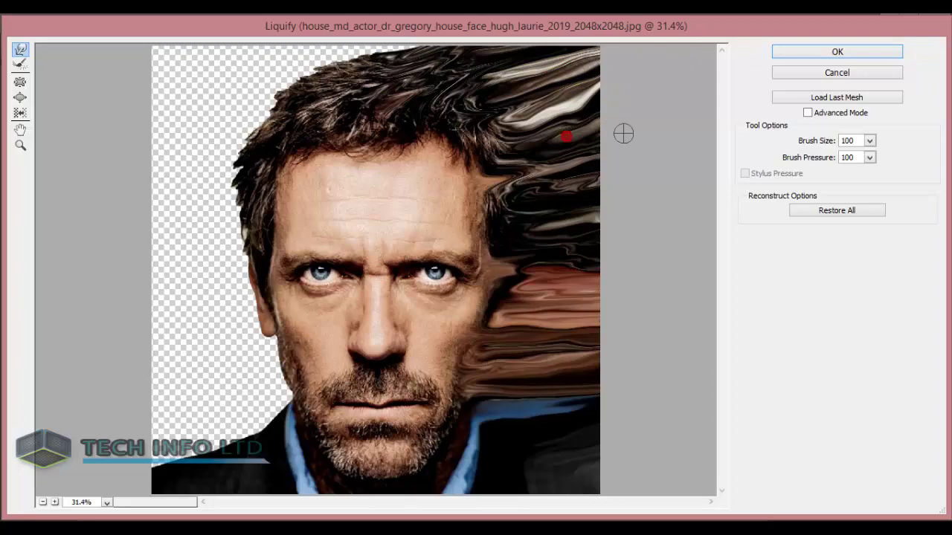
Step: Apply the Liquify, then give Layer 1 copy a black hide-all mask and Layer 1 copy 2 a white mask
left_click(839, 51)
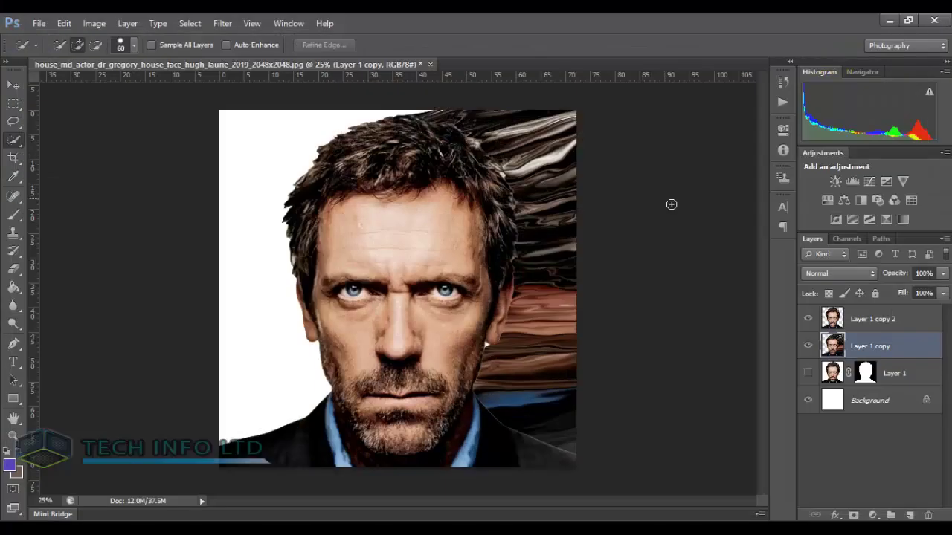
key("g")
key("d")
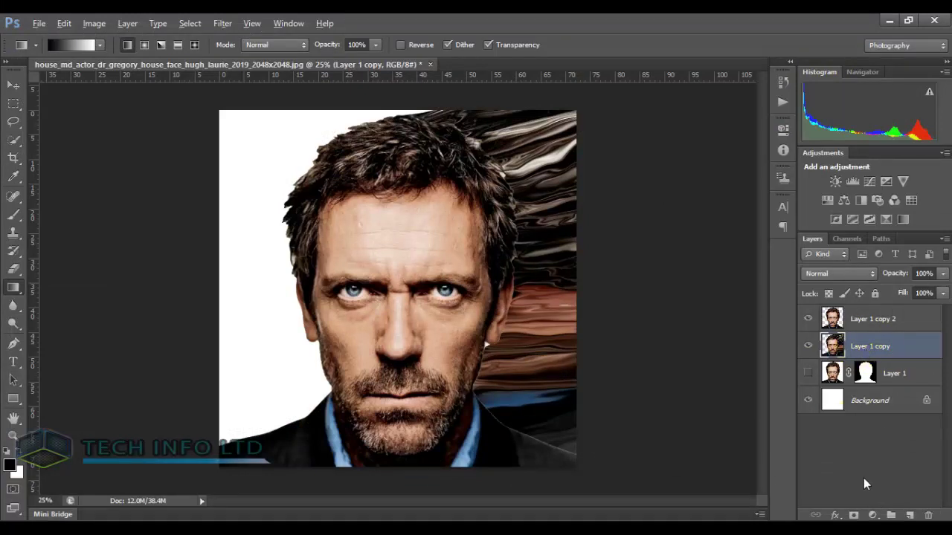
left_click(855, 515, "alt")
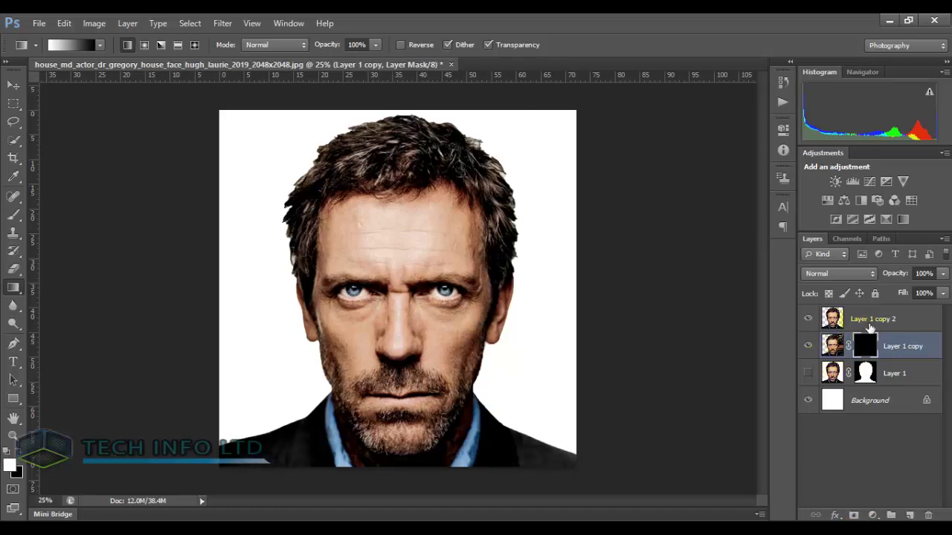
left_click(870, 327)
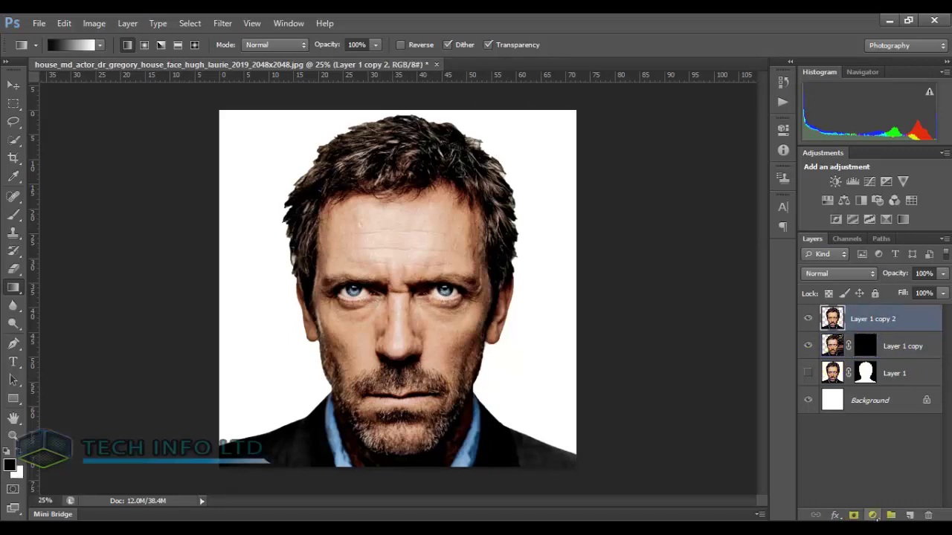
left_click(854, 515)
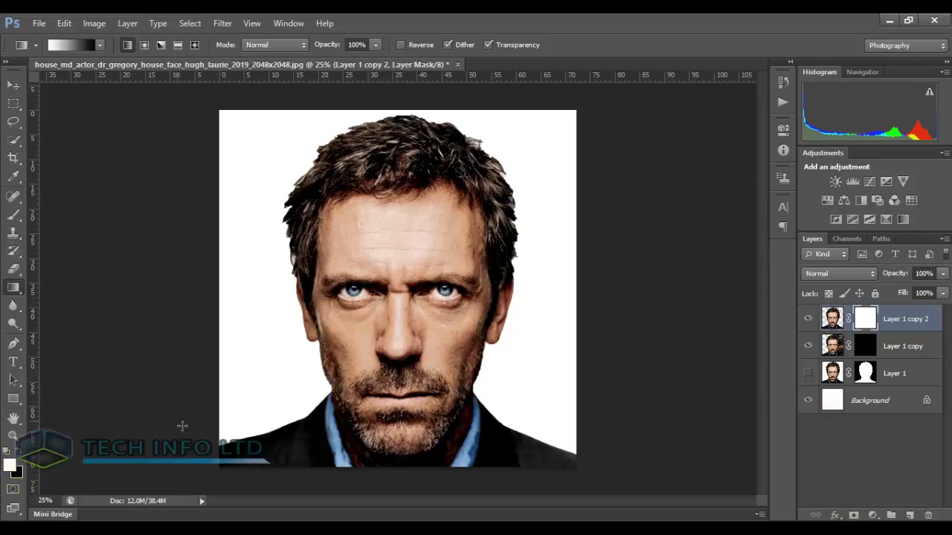
left_click(867, 319)
Step: Reset colours to black, choose the Brush tool, and browse presets for a 162 px textured splatter tip
key("d")
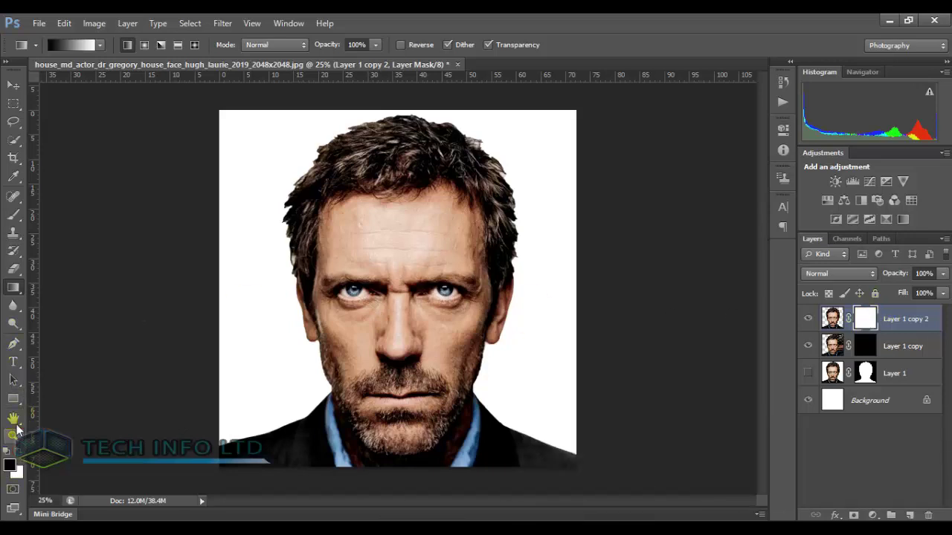
left_click(13, 217)
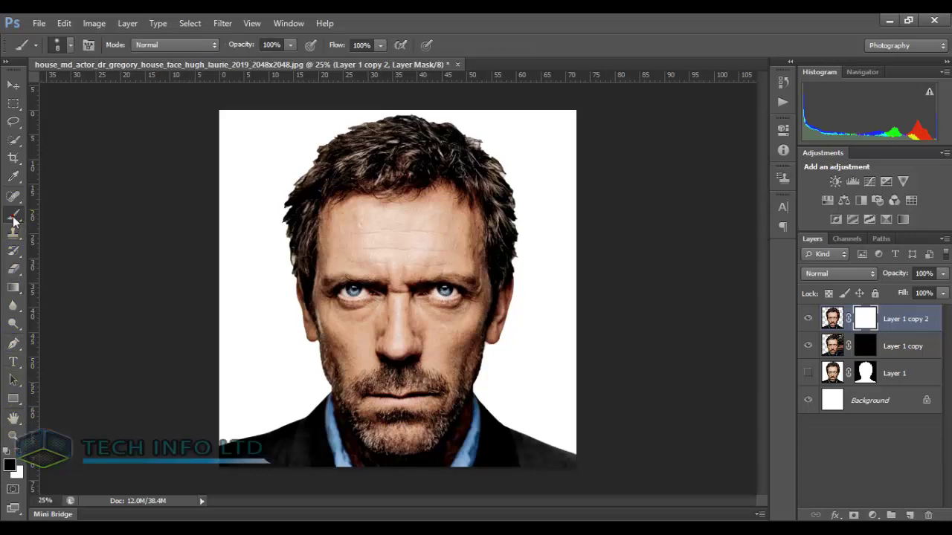
left_click(70, 46)
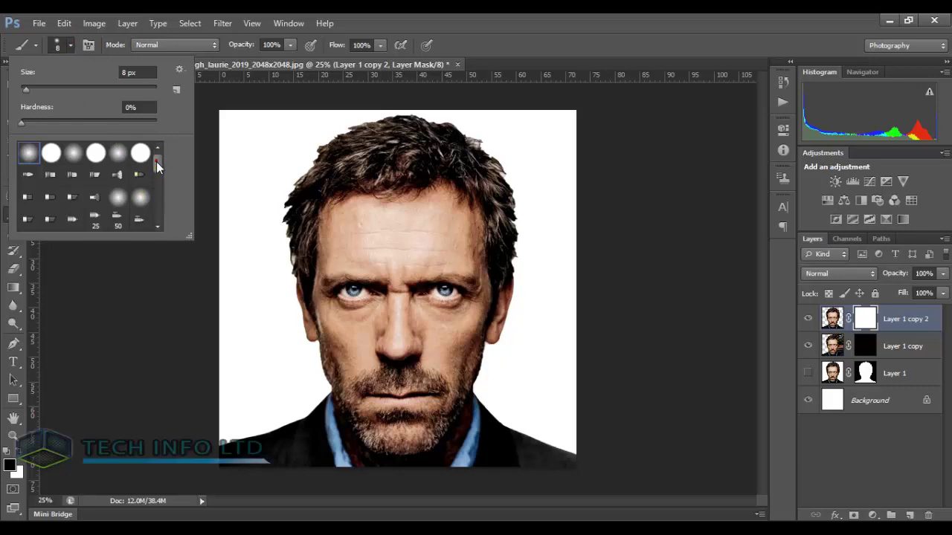
left_click_drag(157, 161, 158, 206)
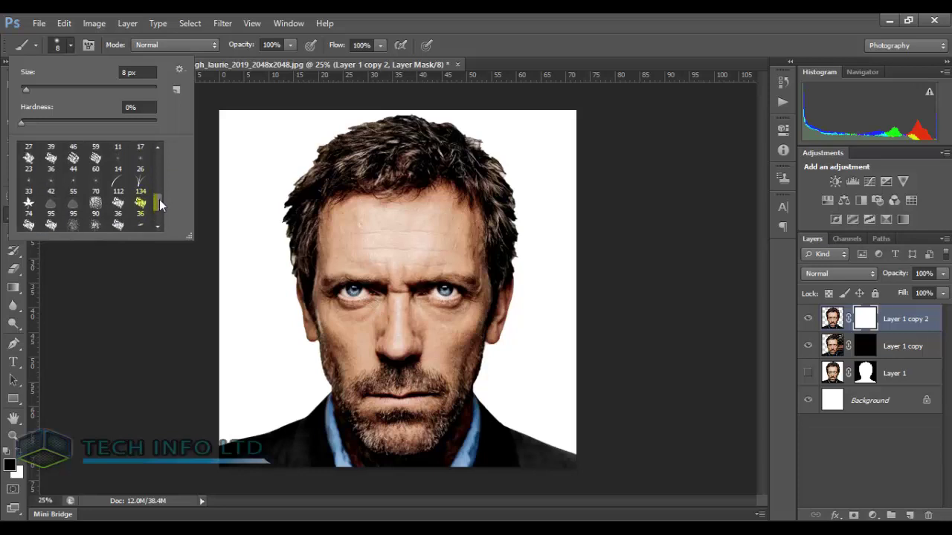
scroll(159, 201, "up", 1)
scroll(160, 204, "up", 1)
scroll(160, 204, "up", 1)
Step: Confirm the scattered particle brush and enlarge it from 60 to 115 px in Brush settings
key("Return")
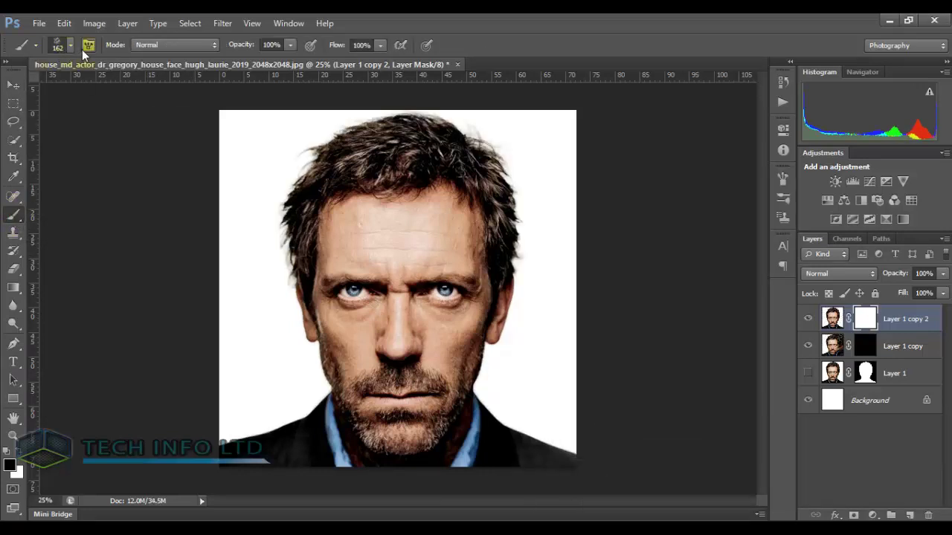
left_click(88, 45)
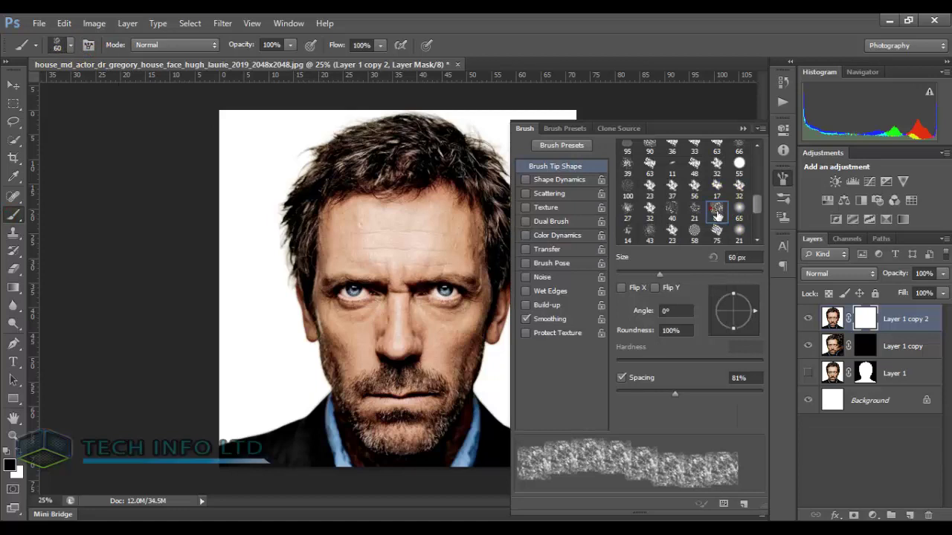
left_click_drag(678, 272, 695, 274)
left_click(745, 128)
Step: Resize the brush to 195 px and paint black particles over the mask's bottom-right corner
left_click_drag(548, 431, 579, 469)
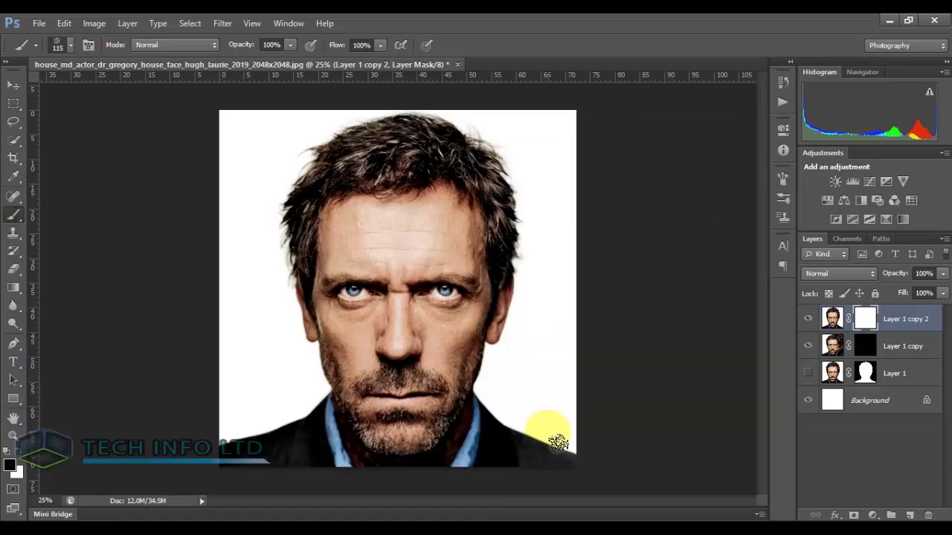
right_click(555, 353)
left_click_drag(671, 322, 675, 320)
key("Return")
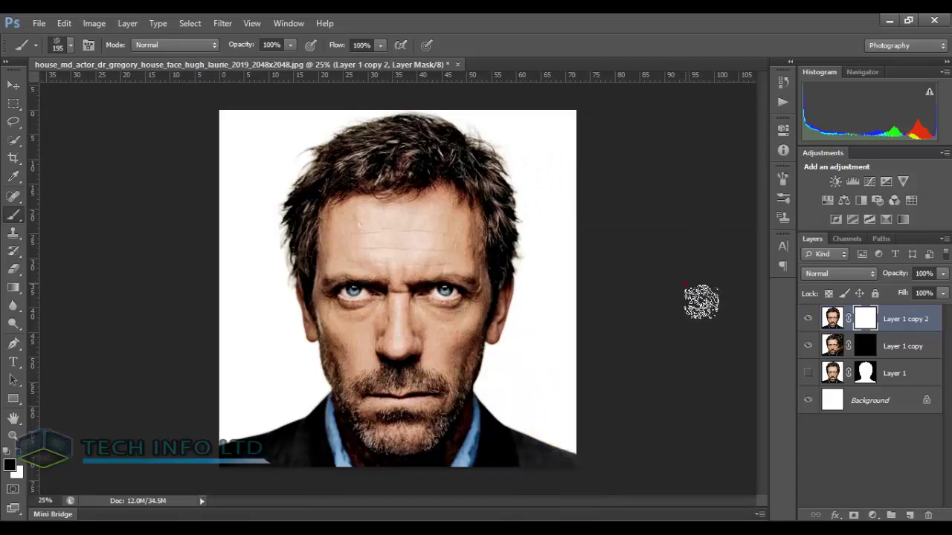
left_click_drag(548, 425, 580, 476)
mouse_move(525, 488)
left_mouse_down()
mouse_move(537, 463)
mouse_move(495, 437)
mouse_move(488, 386)
mouse_move(522, 321)
mouse_move(495, 228)
mouse_move(516, 272)
mouse_move(510, 340)
mouse_move(524, 238)
mouse_move(495, 160)
mouse_move(458, 138)
mouse_move(497, 219)
mouse_move(512, 223)
mouse_move(491, 253)
mouse_move(504, 285)
mouse_move(505, 268)
mouse_move(504, 323)
mouse_move(521, 351)
mouse_move(531, 323)
mouse_move(539, 329)
mouse_move(541, 298)
mouse_move(478, 202)
mouse_move(460, 144)
mouse_move(488, 363)
mouse_move(478, 315)
mouse_move(478, 377)
mouse_move(468, 247)
mouse_move(469, 386)
mouse_move(482, 445)
mouse_move(465, 437)
left_mouse_up()
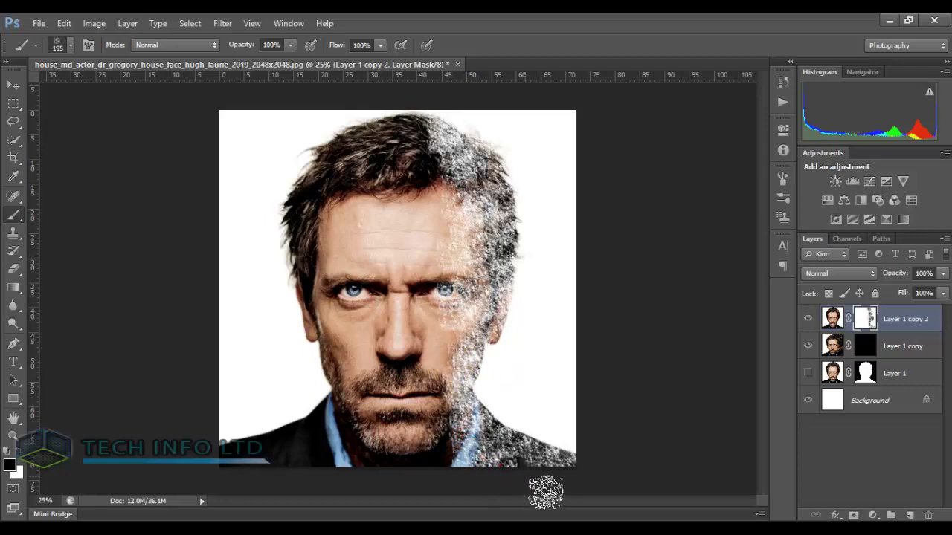
Step: Dab black particles over the right hair, eye, cheek and lower-right jacket on the mask
left_click(526, 257)
left_click_drag(527, 257, 531, 265)
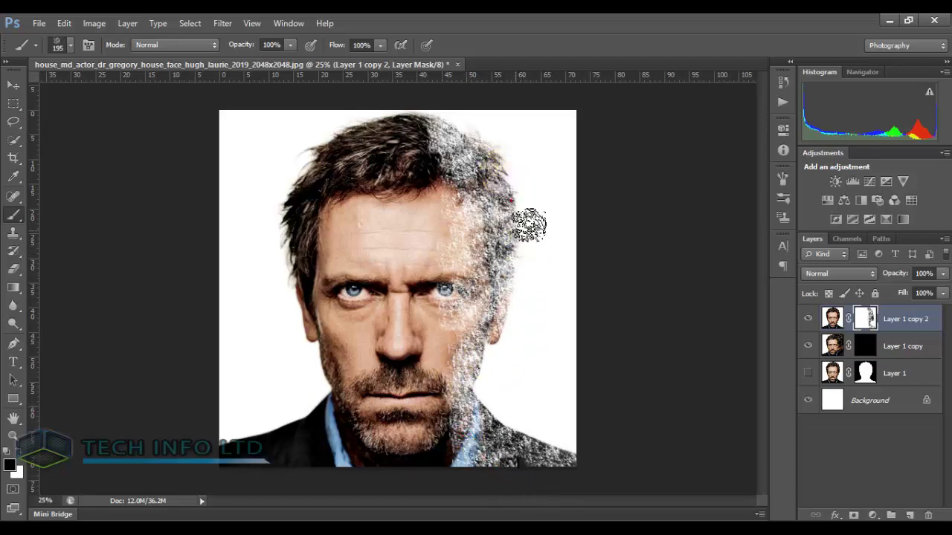
left_click(494, 145)
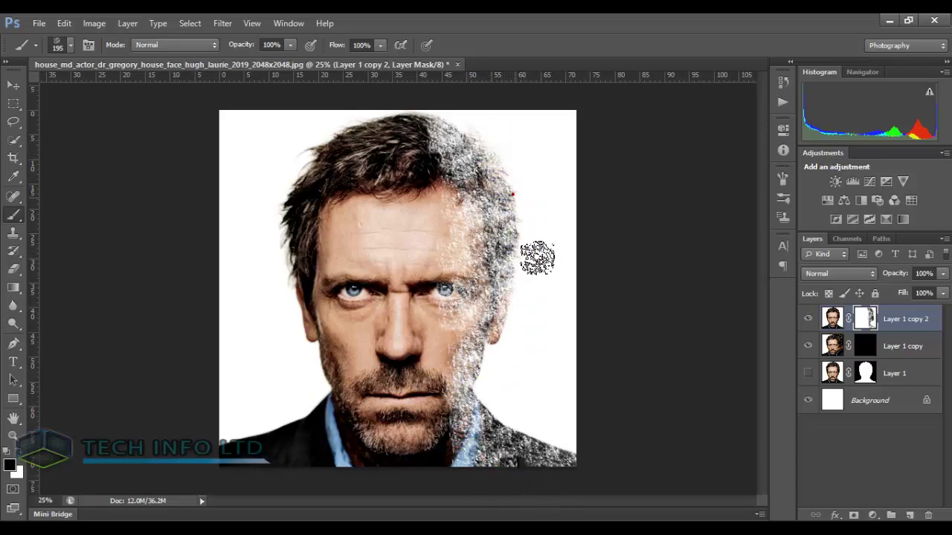
left_click(518, 302)
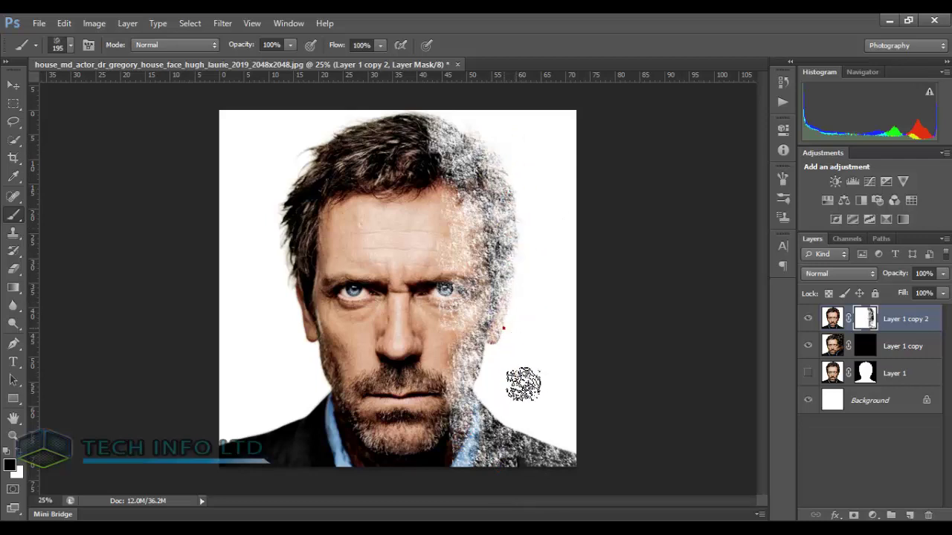
mouse_move(450, 290)
left_mouse_down()
mouse_move(467, 305)
mouse_move(447, 170)
left_mouse_up()
left_click_drag(450, 338, 470, 359)
left_click_drag(480, 430, 469, 320)
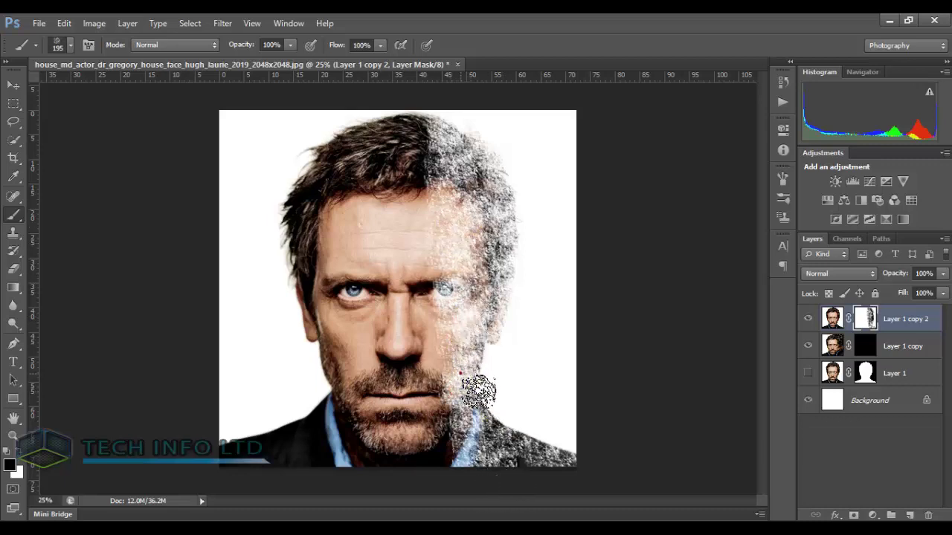
left_click_drag(501, 178, 526, 333)
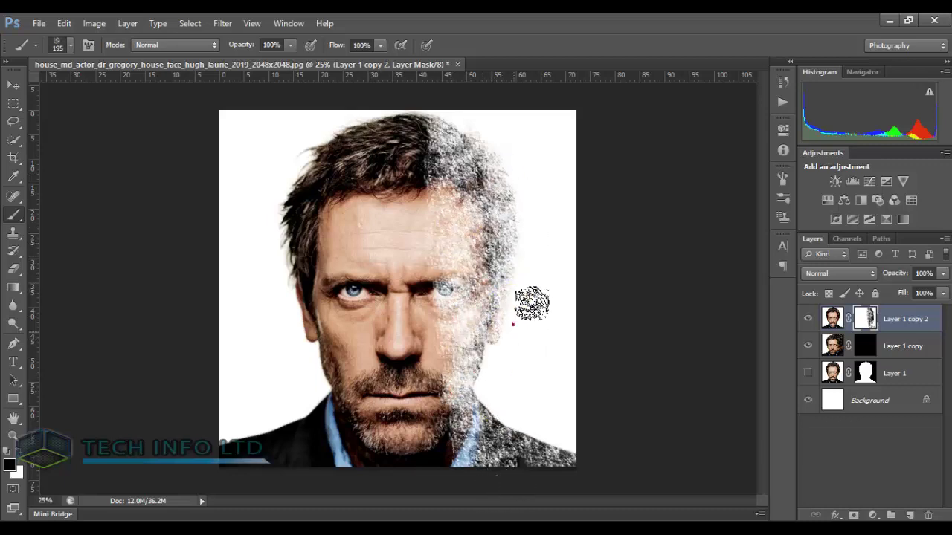
left_click_drag(510, 195, 538, 307)
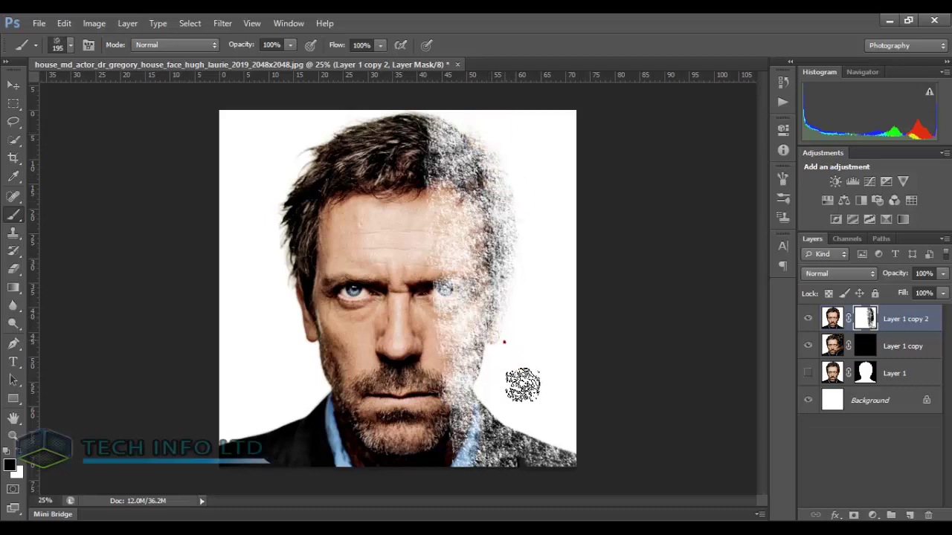
mouse_move(510, 397)
left_mouse_down()
mouse_move(506, 410)
mouse_move(569, 474)
left_mouse_up()
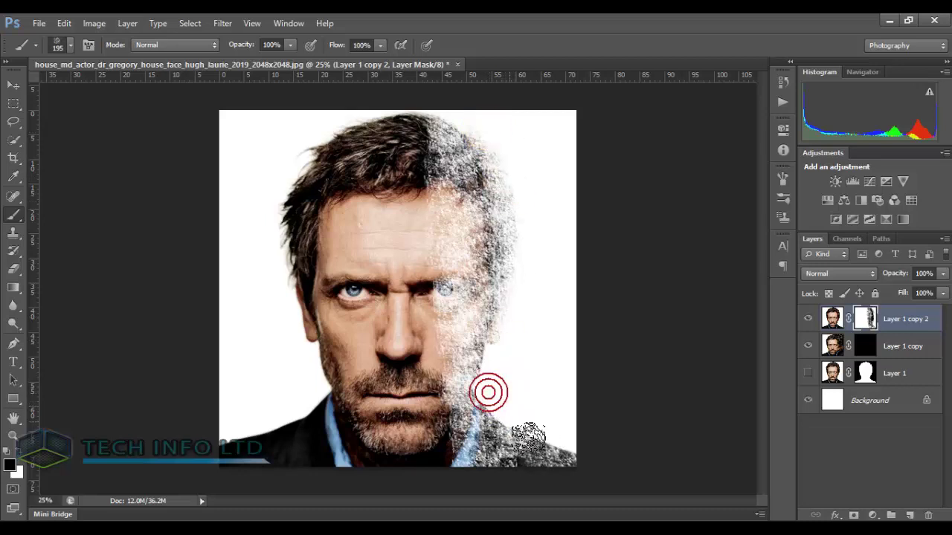
left_click(538, 436)
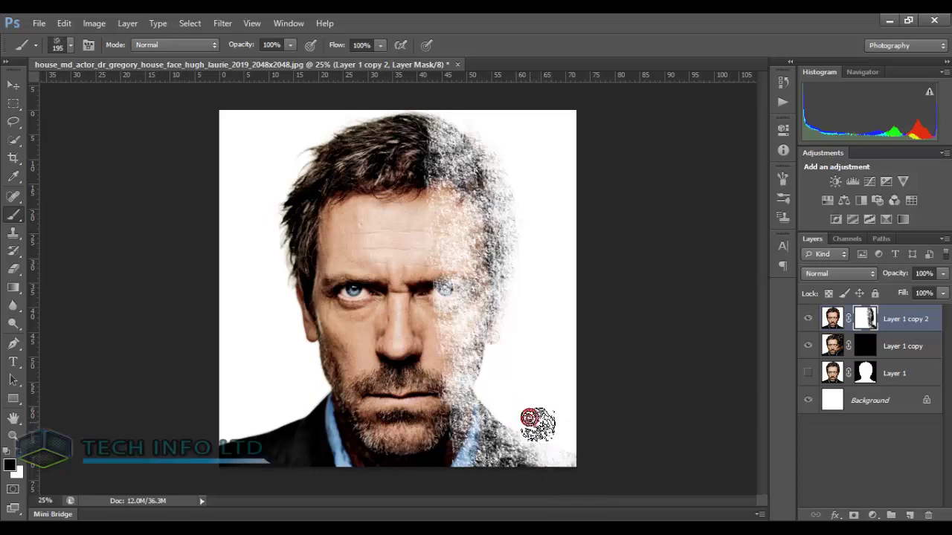
Step: Scatter more of the right cheek, eye, forehead, chin and hair edge into fragments
mouse_move(444, 353)
left_mouse_down()
mouse_move(463, 372)
mouse_move(445, 362)
left_mouse_up()
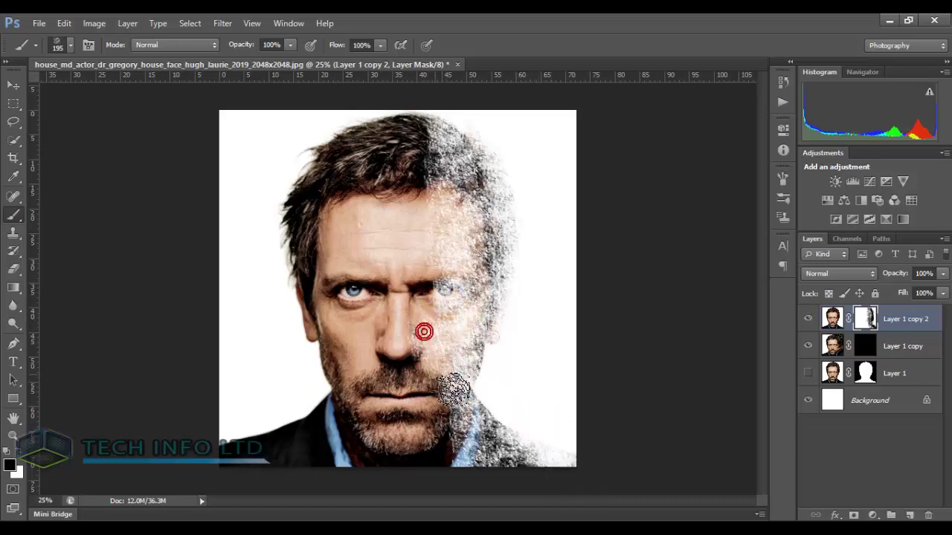
left_click_drag(423, 253, 418, 216)
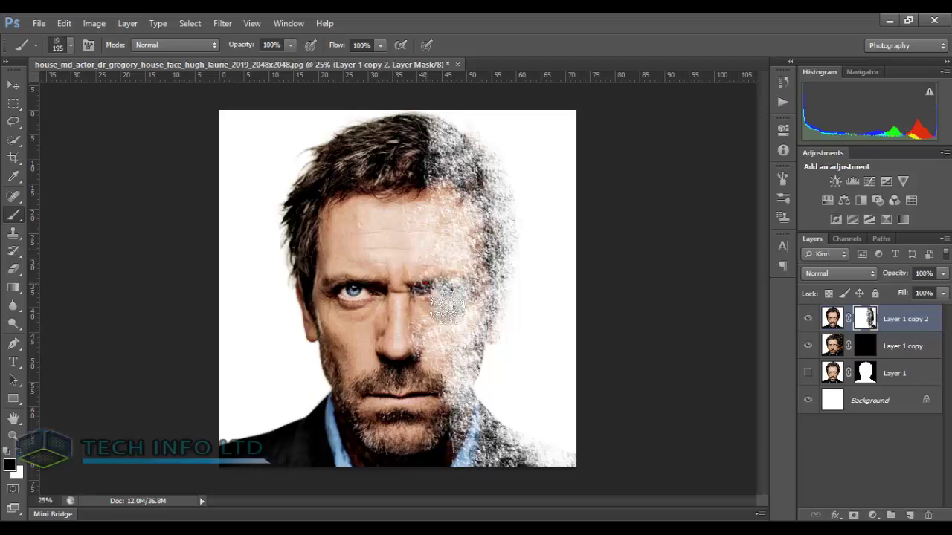
left_click_drag(461, 437, 451, 455)
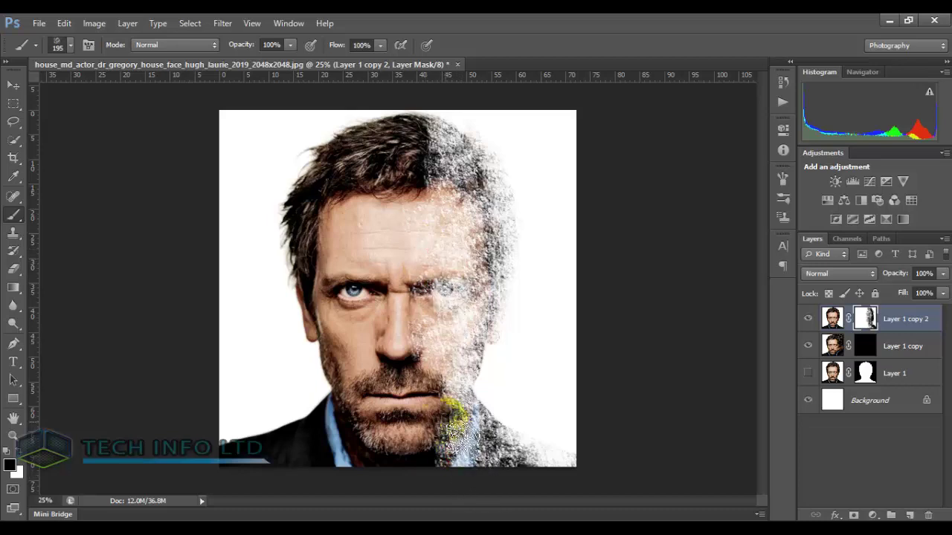
left_click_drag(455, 419, 450, 394)
left_click(446, 378)
left_click_drag(436, 212, 445, 172)
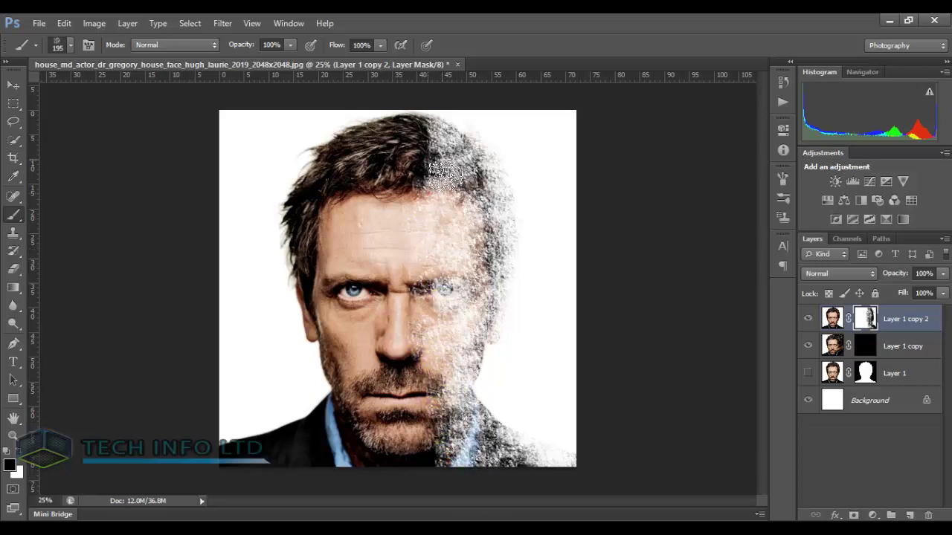
mouse_move(507, 264)
left_mouse_down()
mouse_move(507, 157)
mouse_move(509, 186)
left_mouse_up()
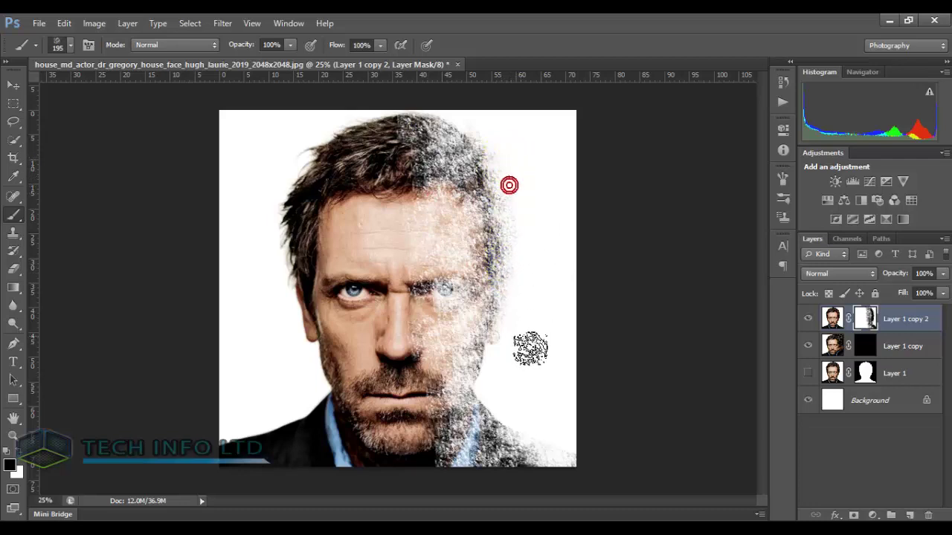
mouse_move(554, 417)
left_mouse_down()
mouse_move(554, 425)
mouse_move(570, 378)
left_mouse_up()
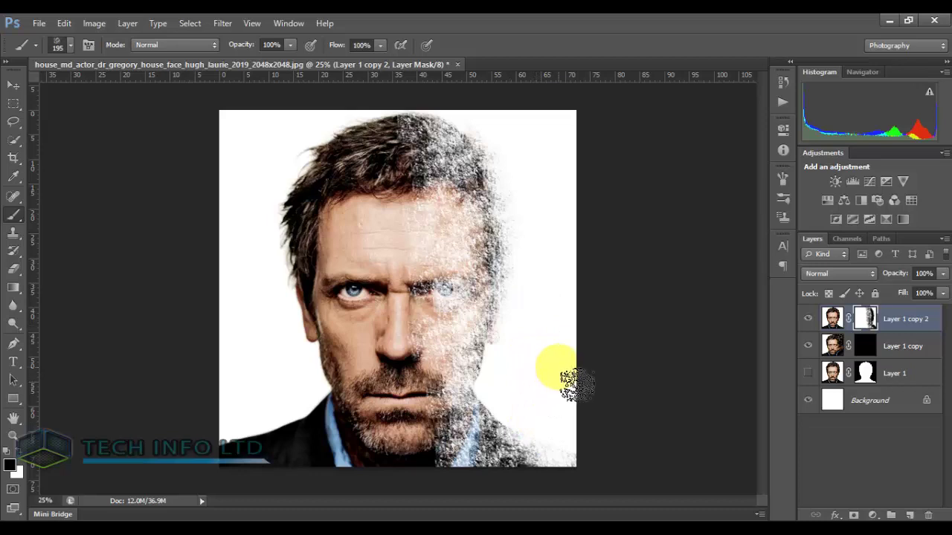
Step: Target Layer 1 copy's mask and paint white particles over the right hair
left_click(865, 347)
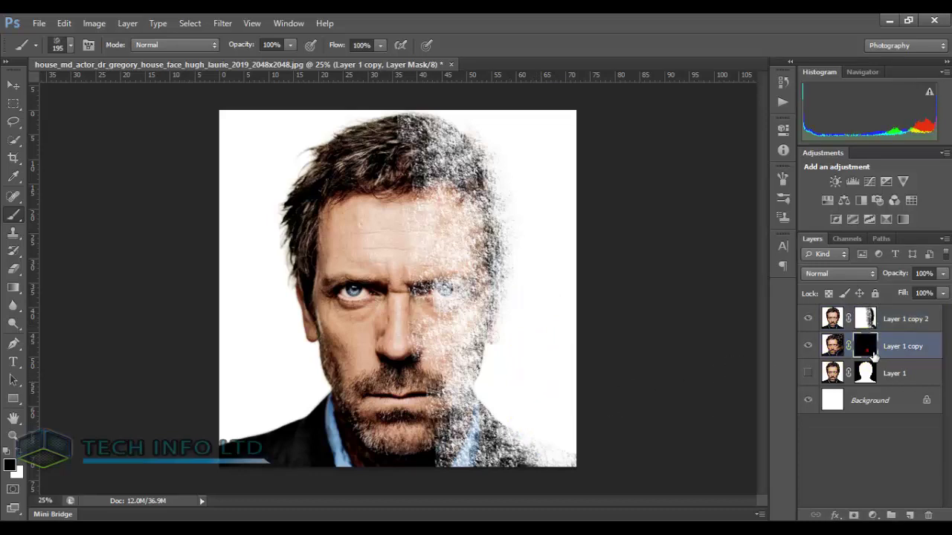
mouse_move(549, 296)
left_mouse_down()
mouse_move(488, 155)
mouse_move(398, 153)
left_mouse_up()
left_click(92, 43)
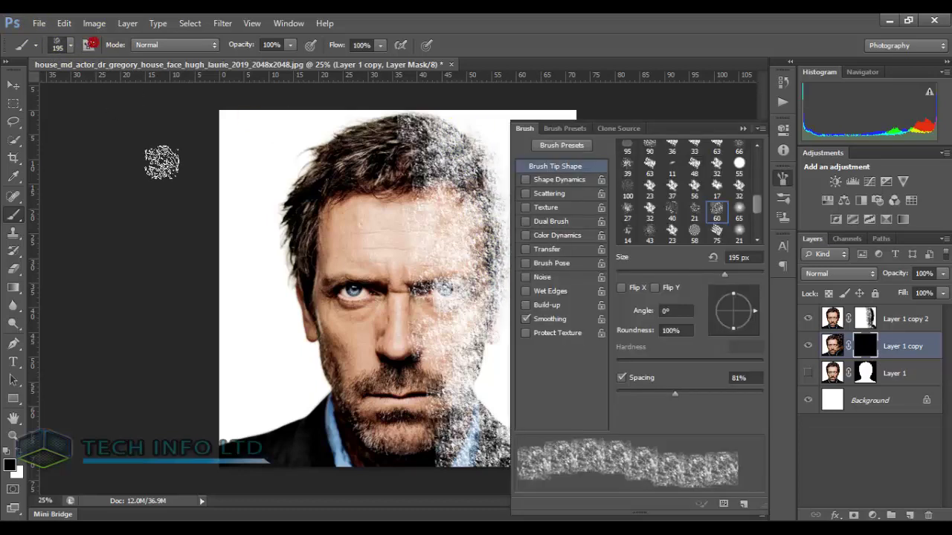
left_click(741, 129)
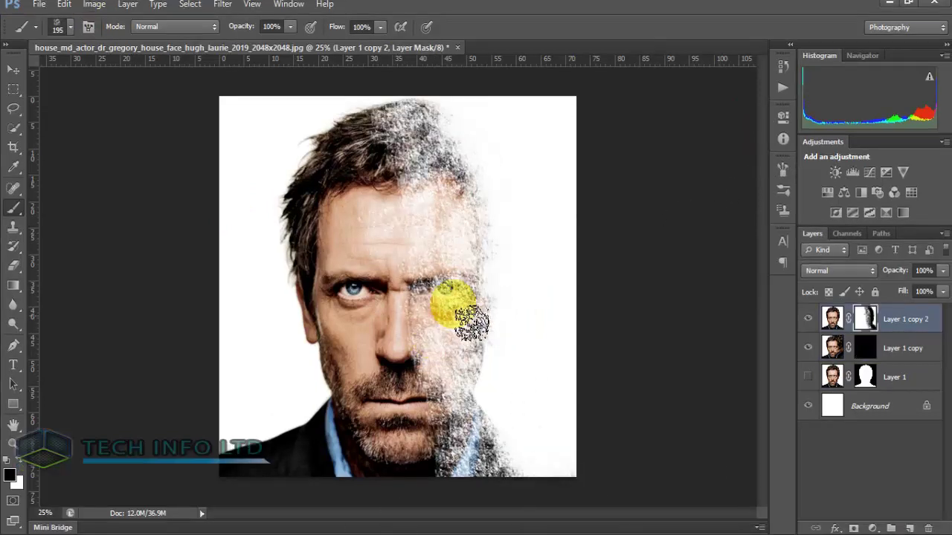
left_click_drag(453, 304, 436, 372)
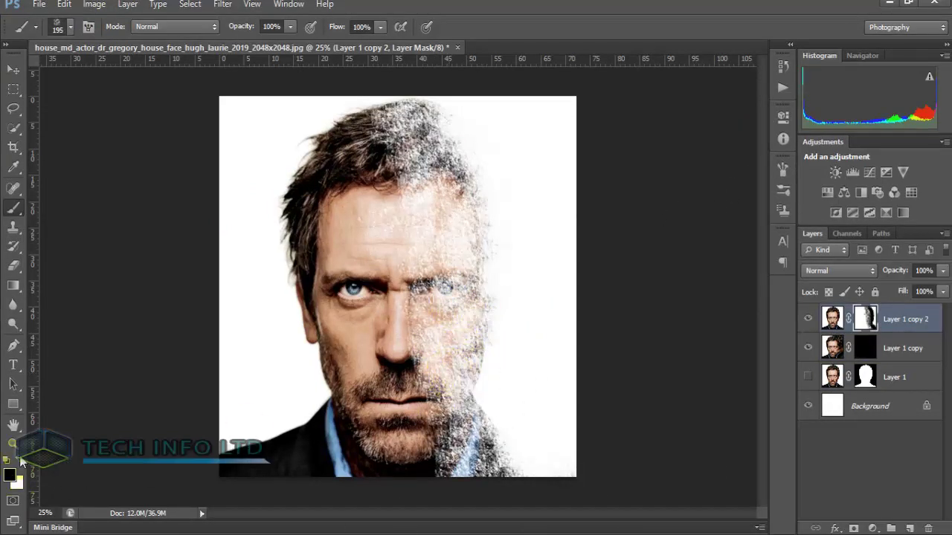
double_click(878, 349)
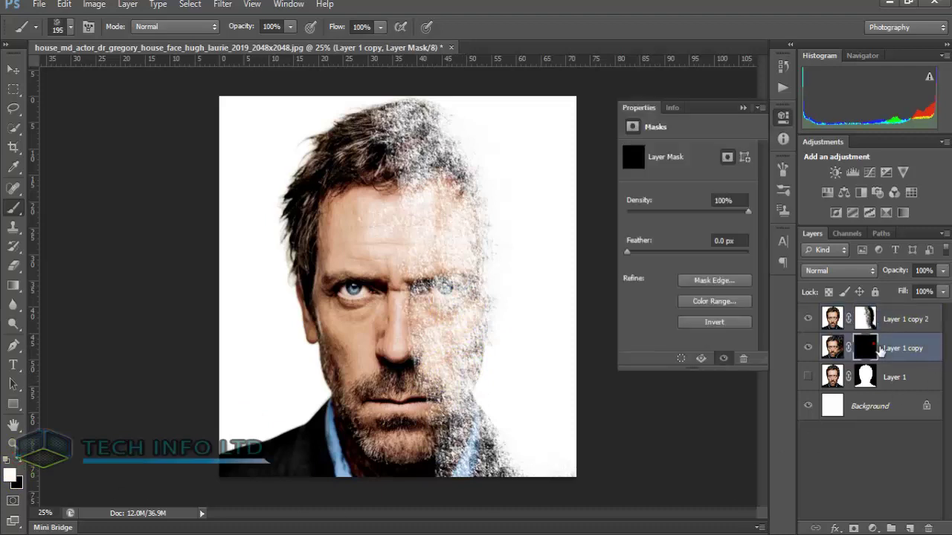
left_click(739, 107)
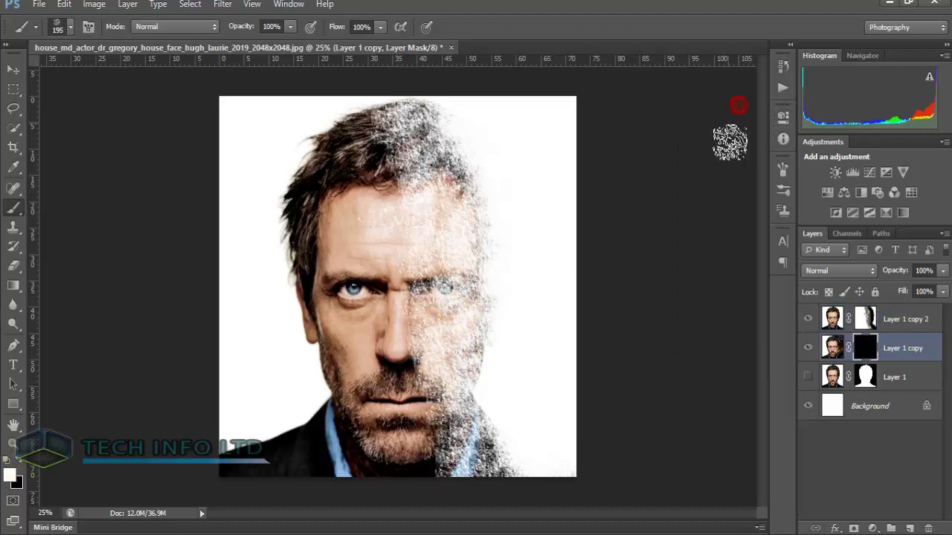
Step: Rotate the scatter brush tip angle to 14° in the Brush panel
left_click(56, 30)
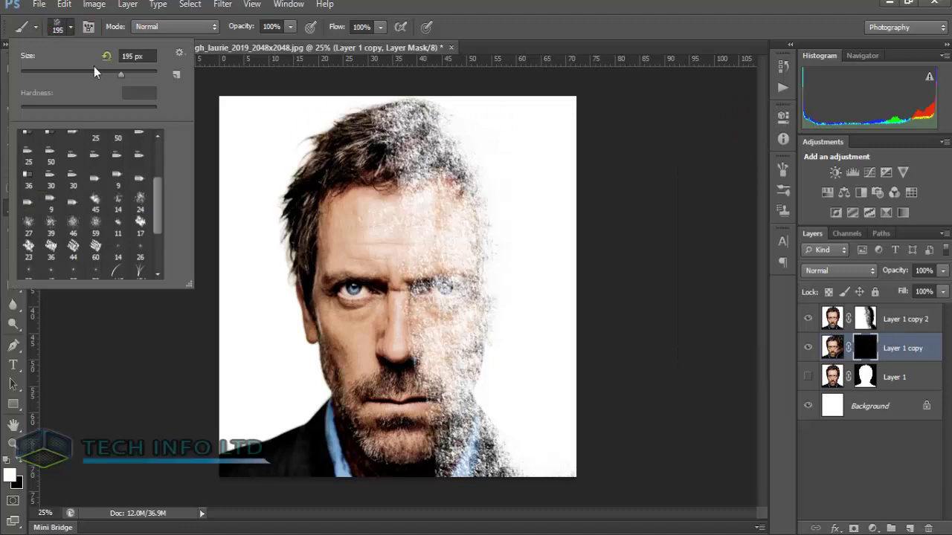
left_click(87, 28)
left_click(87, 27)
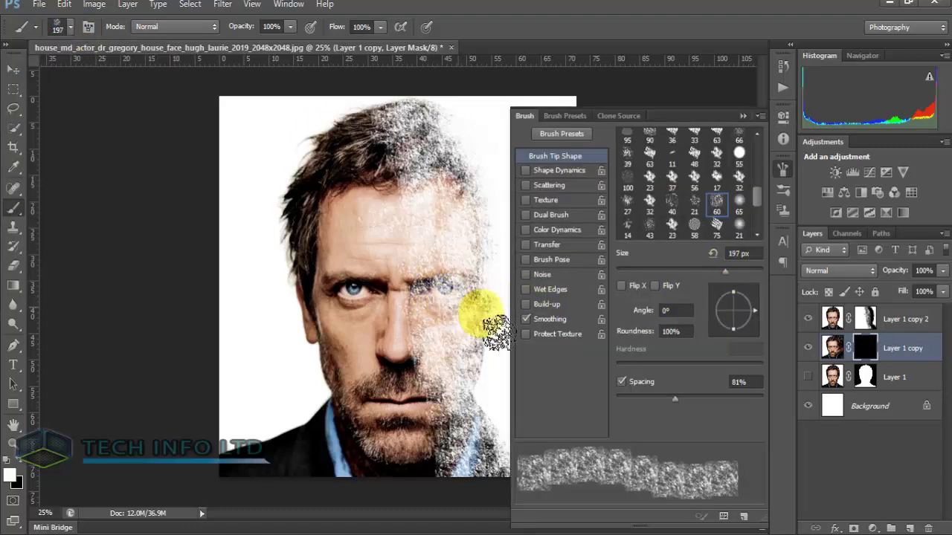
mouse_move(733, 315)
left_mouse_down()
mouse_move(740, 320)
mouse_move(725, 320)
left_mouse_up()
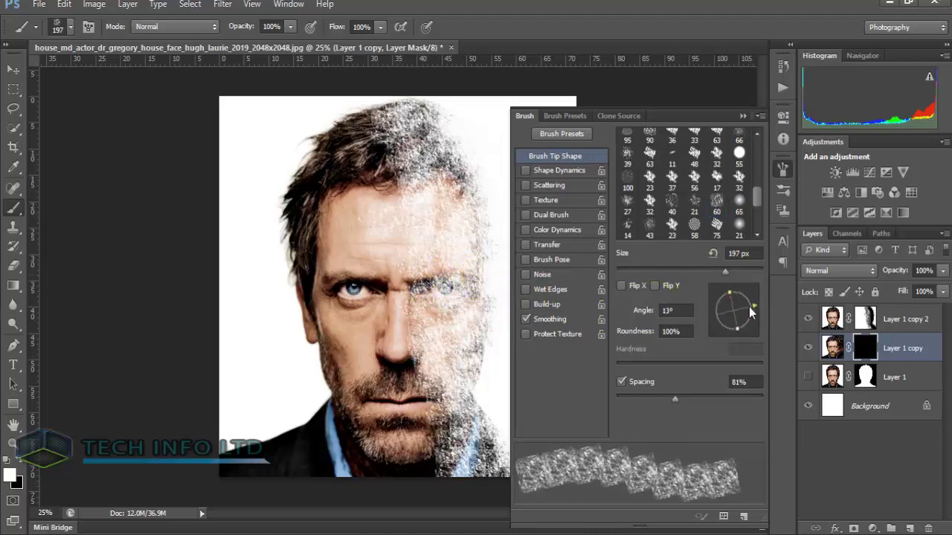
left_click_drag(723, 320, 753, 307)
Step: Paint white scatter strokes along the right hair, cheek, jaw and shirt edge on Layer 1 copy's mask
left_click(742, 116)
mouse_move(457, 131)
left_mouse_down()
mouse_move(476, 159)
mouse_move(499, 159)
mouse_move(518, 211)
mouse_move(525, 298)
mouse_move(517, 326)
mouse_move(510, 315)
mouse_move(516, 389)
mouse_move(534, 387)
mouse_move(527, 404)
mouse_move(505, 383)
mouse_move(543, 451)
mouse_move(529, 441)
mouse_move(540, 485)
left_mouse_up()
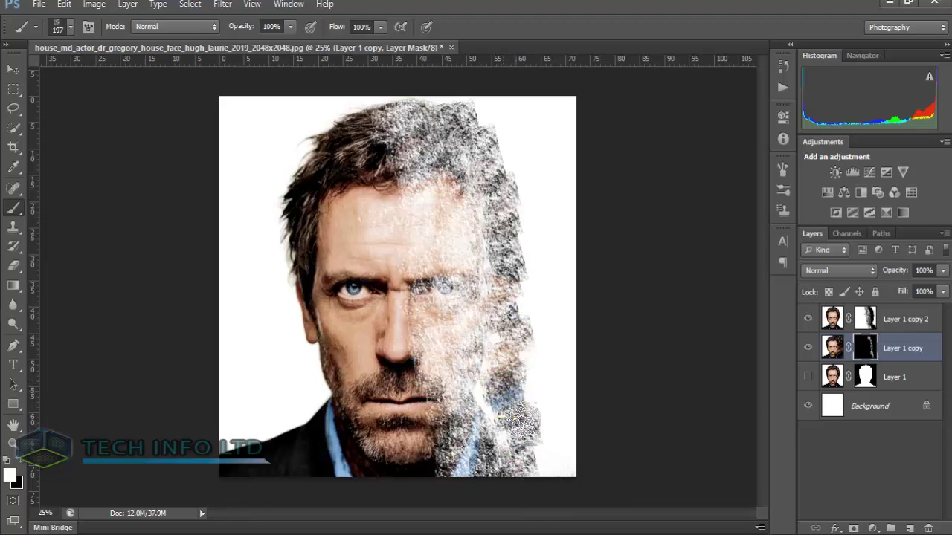
mouse_move(523, 421)
left_mouse_down()
mouse_move(506, 413)
mouse_move(497, 382)
mouse_move(516, 297)
mouse_move(508, 382)
mouse_move(506, 196)
mouse_move(529, 277)
mouse_move(484, 159)
mouse_move(507, 131)
mouse_move(421, 110)
mouse_move(525, 116)
left_mouse_up()
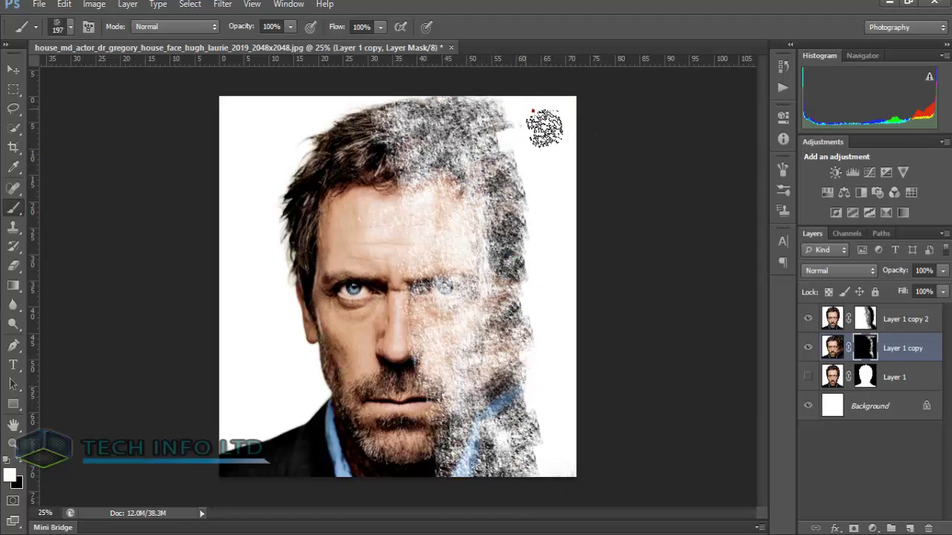
left_click(497, 132)
mouse_move(528, 113)
left_mouse_down()
mouse_move(500, 253)
mouse_move(531, 371)
left_mouse_up()
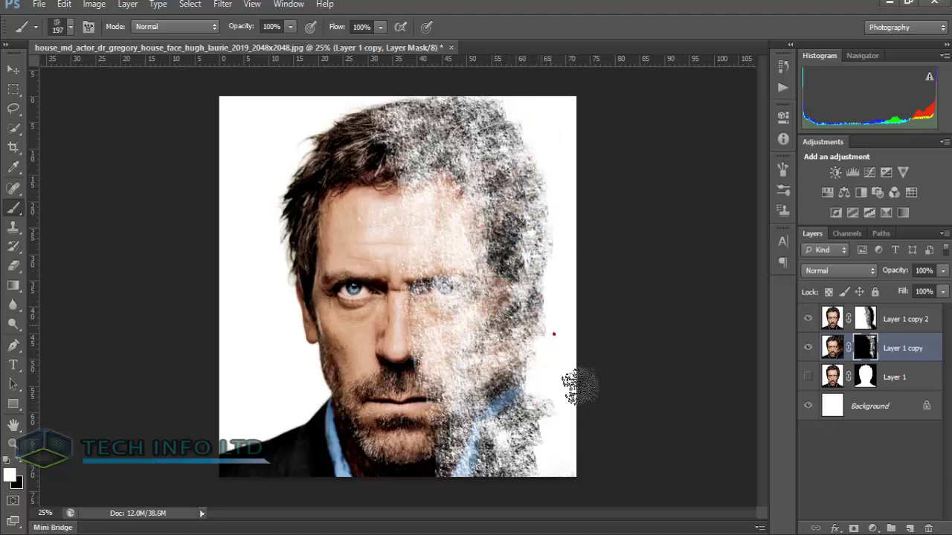
left_click_drag(554, 421, 557, 493)
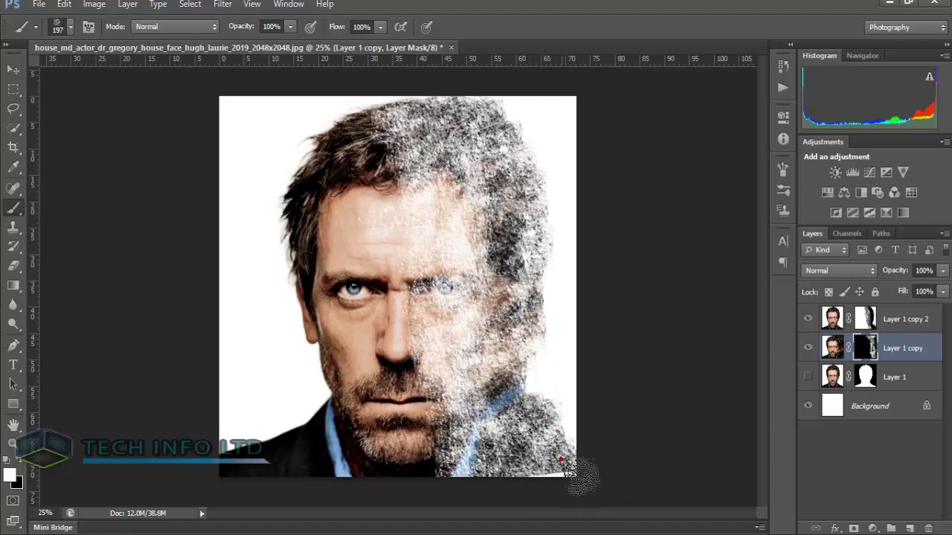
left_click_drag(559, 443, 574, 494)
mouse_move(516, 485)
left_mouse_down()
mouse_move(510, 404)
mouse_move(510, 493)
mouse_move(548, 378)
mouse_move(542, 290)
mouse_move(540, 316)
mouse_move(510, 170)
mouse_move(478, 117)
mouse_move(478, 128)
mouse_move(506, 117)
mouse_move(539, 142)
mouse_move(550, 182)
mouse_move(551, 493)
mouse_move(559, 335)
mouse_move(577, 457)
left_mouse_up()
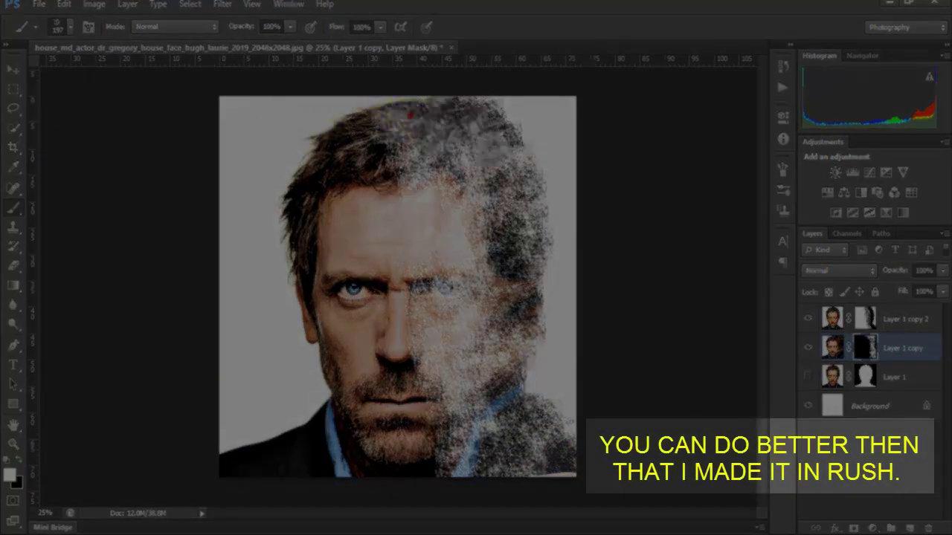
Step: Add two scatter-brush strokes across the upper-right hair on Layer 1 copy's mask
left_click_drag(409, 114, 491, 152)
left_click_drag(401, 98, 482, 147)
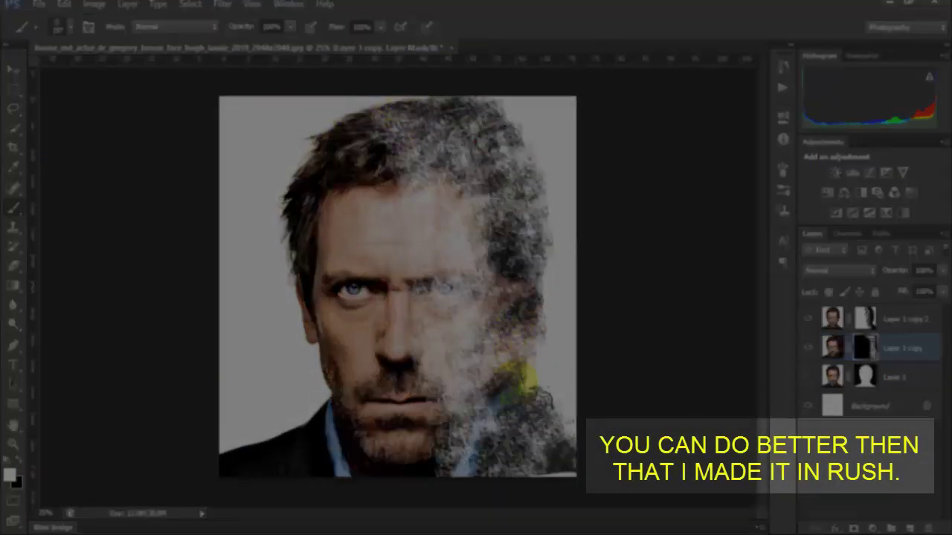